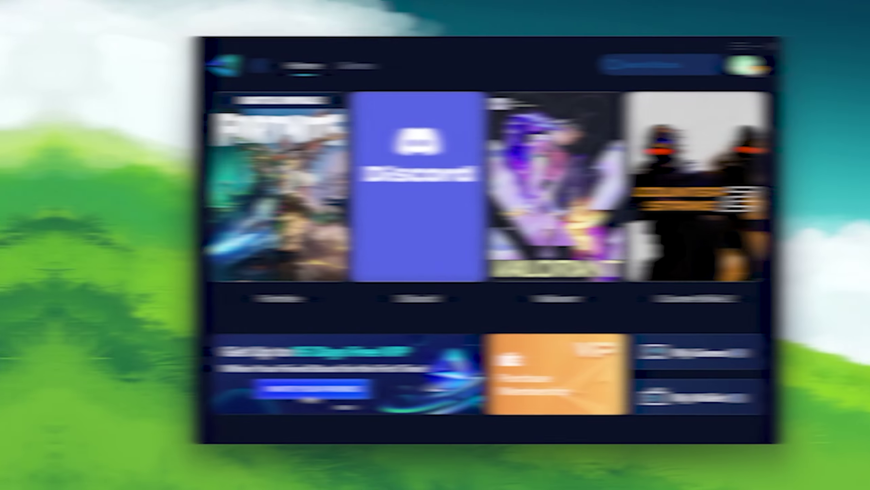
Browse from This PC to C:\Program Files\Epic Games\Fortnite\FortniteGame in File Explorer
{"action": "mouse_move", "coordinate": [696, 63]}
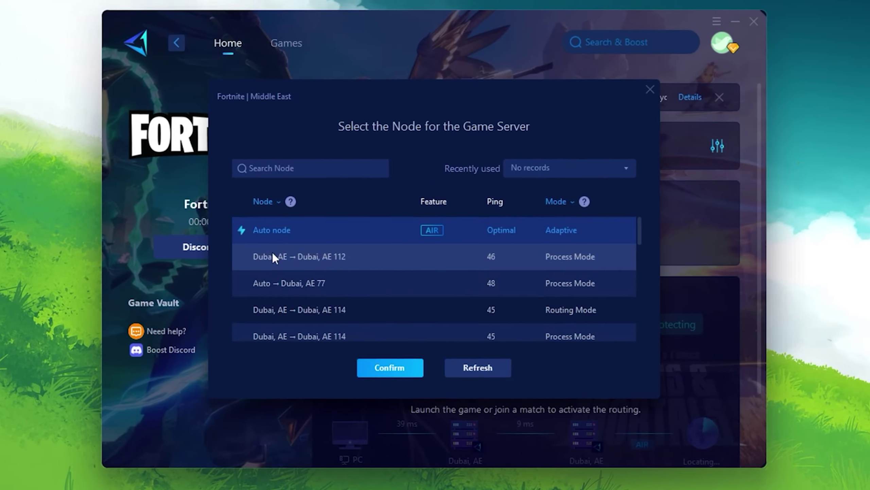
{"action": "scroll", "coordinate": [387, 293], "scroll_direction": "down", "scroll_amount": 1}
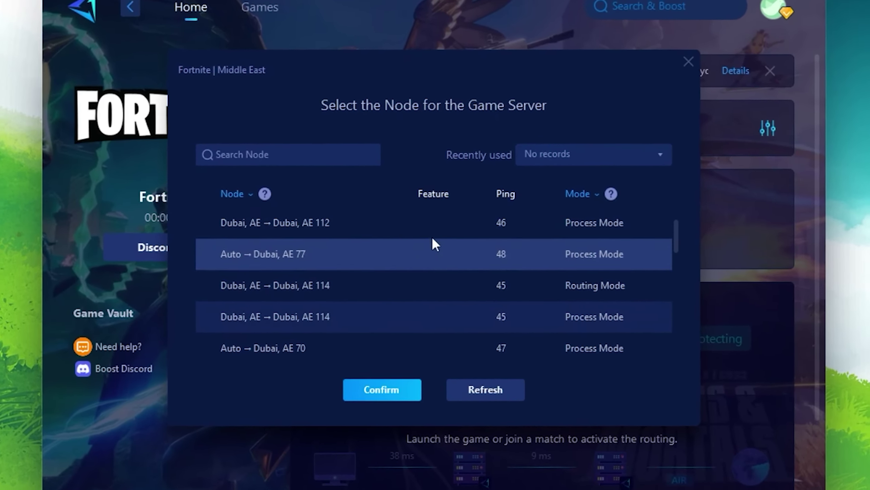
{"action": "scroll", "coordinate": [433, 240], "scroll_direction": "down", "scroll_amount": 4}
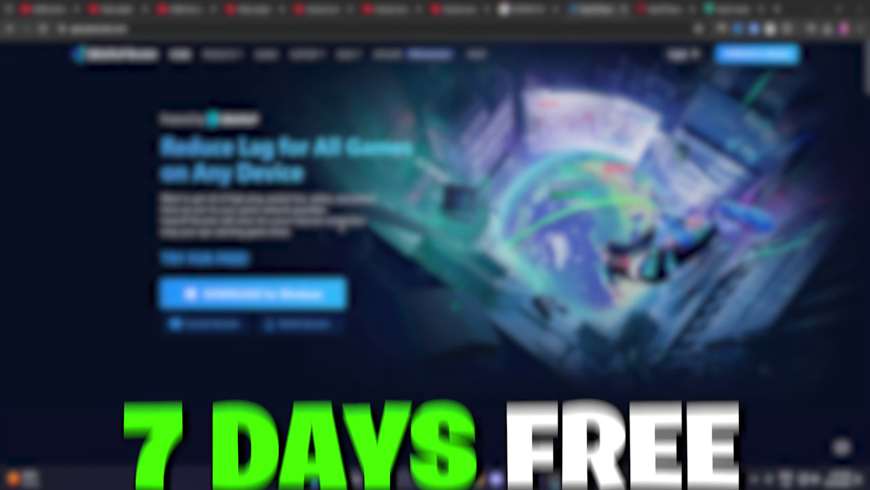
{"action": "scroll", "coordinate": [436, 257], "scroll_direction": "down", "scroll_amount": 10}
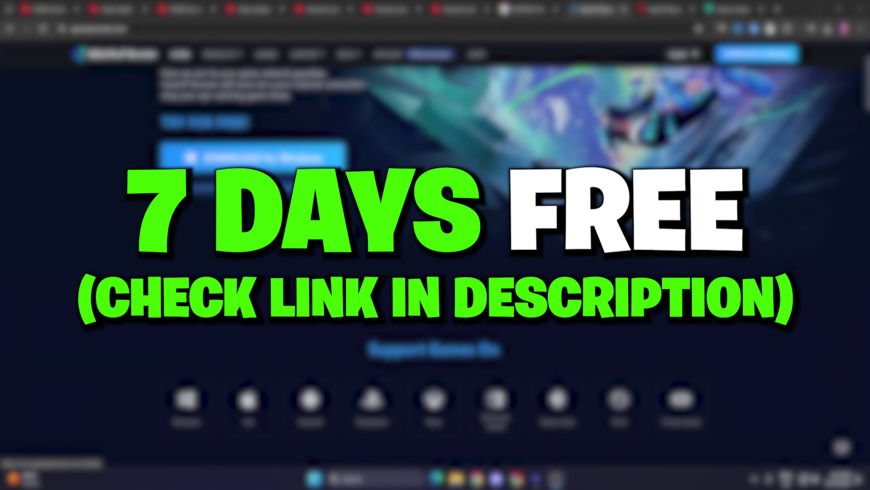
{"action": "scroll", "coordinate": [435, 257], "scroll_direction": "down", "scroll_amount": 10}
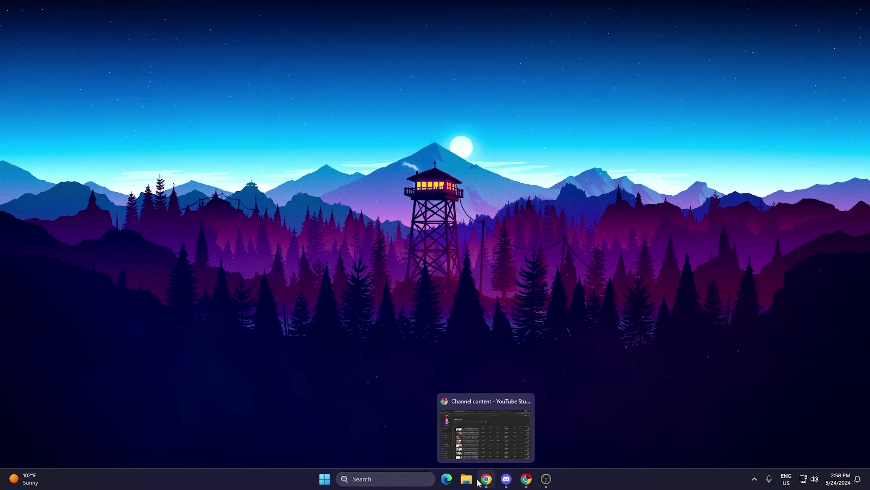
{"action": "left_click", "coordinate": [466, 479]}
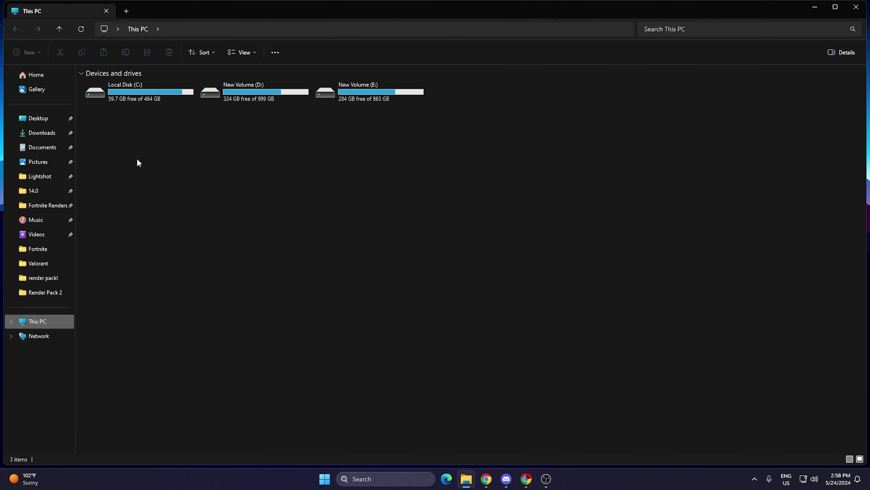
{"action": "double_click", "coordinate": [130, 93]}
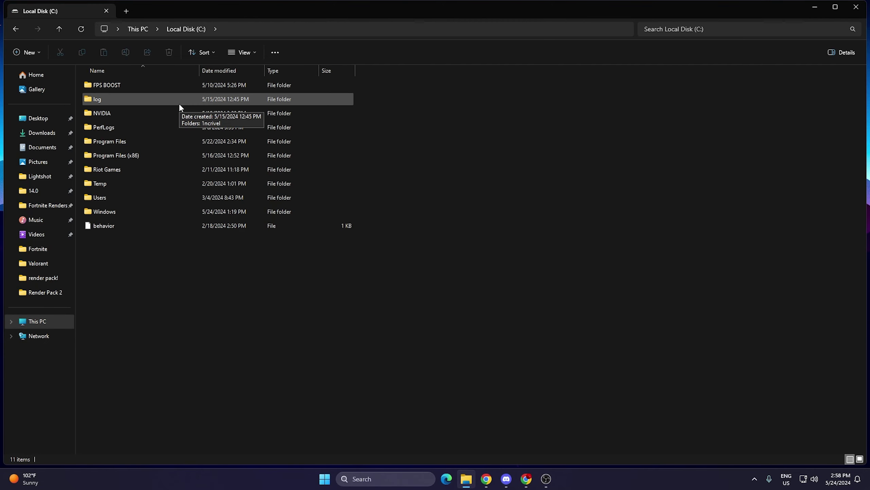
{"action": "double_click", "coordinate": [110, 141]}
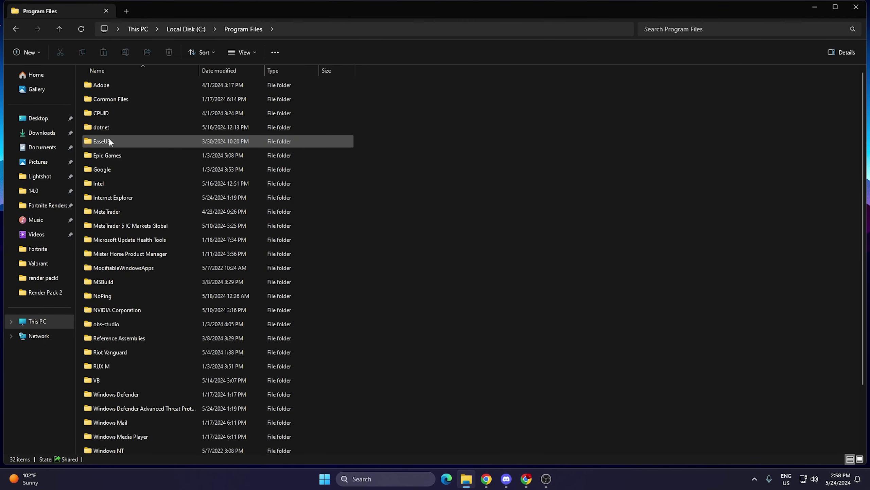
{"action": "double_click", "coordinate": [111, 156]}
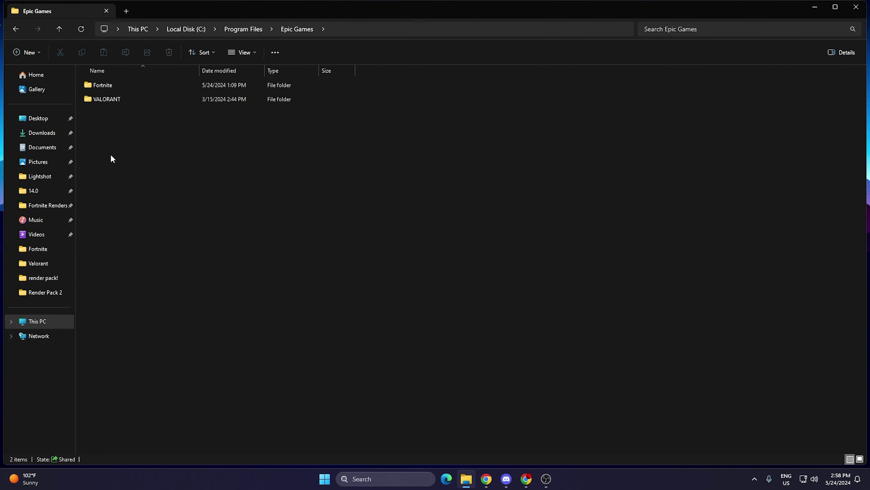
{"action": "double_click", "coordinate": [105, 85]}
{"action": "left_click", "coordinate": [112, 128]}
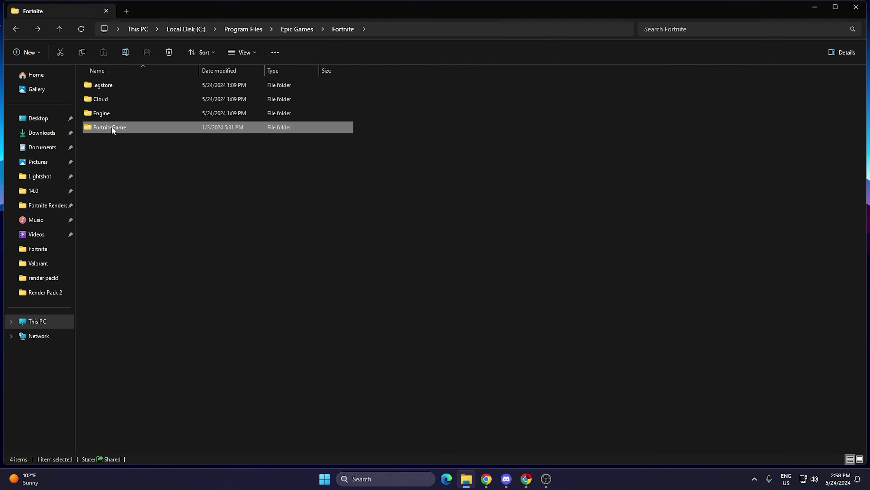
{"action": "double_click", "coordinate": [112, 128]}
Open Binaries\Win64\EasyAntiCheat, select EasyAntiCheat_EOS_Setup.exe, then return to the Win64 folder
{"action": "double_click", "coordinate": [109, 85]}
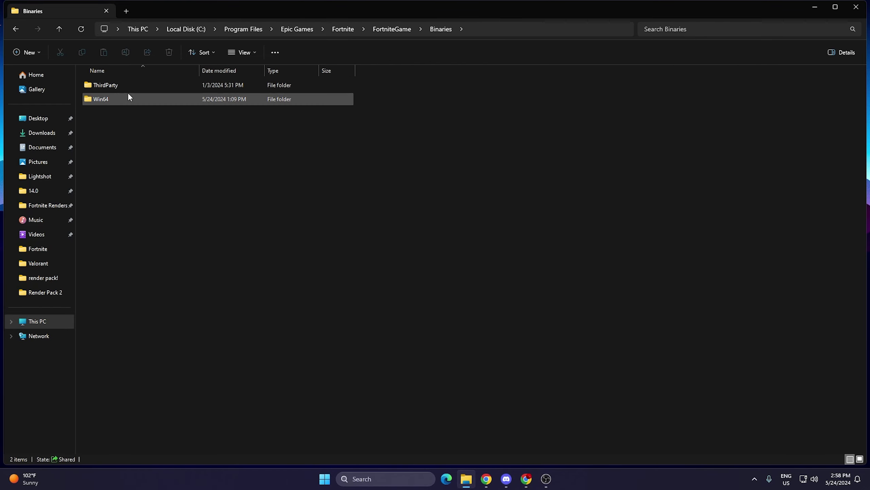
{"action": "double_click", "coordinate": [102, 99]}
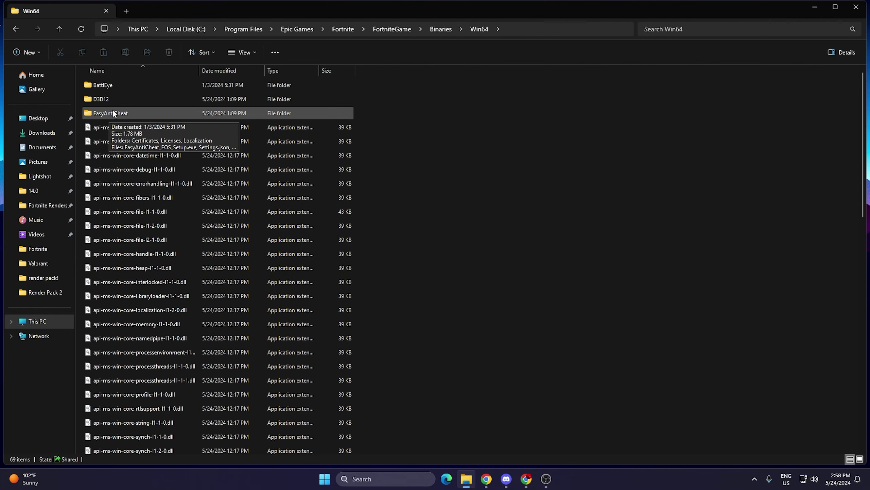
{"action": "double_click", "coordinate": [130, 112]}
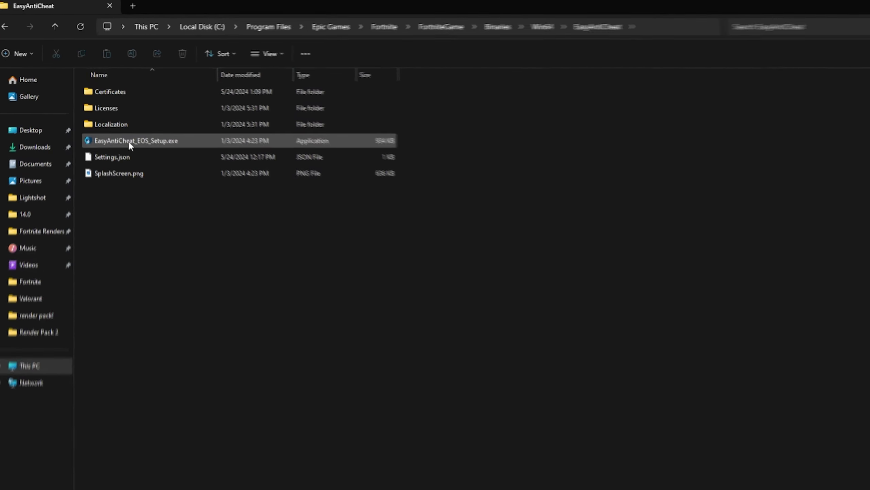
{"action": "left_click", "coordinate": [168, 261]}
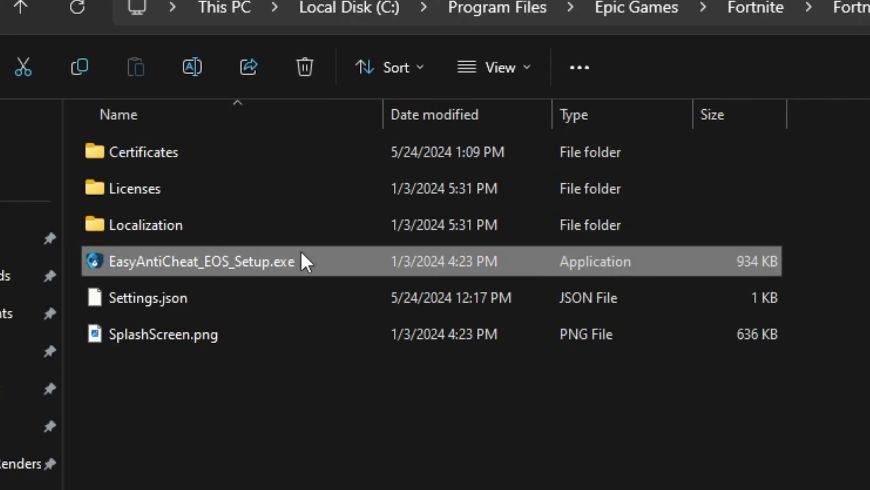
{"action": "key", "text": "alt+Left"}
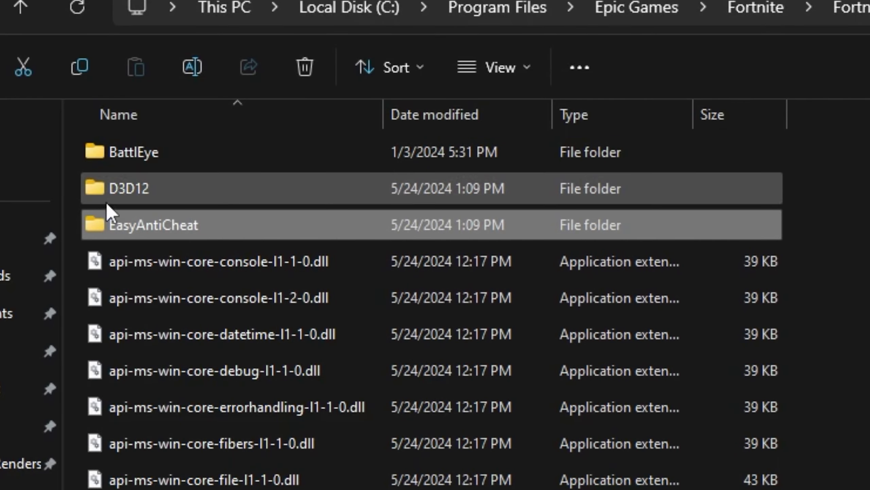
Run Uninstall_BattlEye.bat from the BattlEye folder, confirming and approving removal of the BattlEye service
{"action": "double_click", "coordinate": [237, 156]}
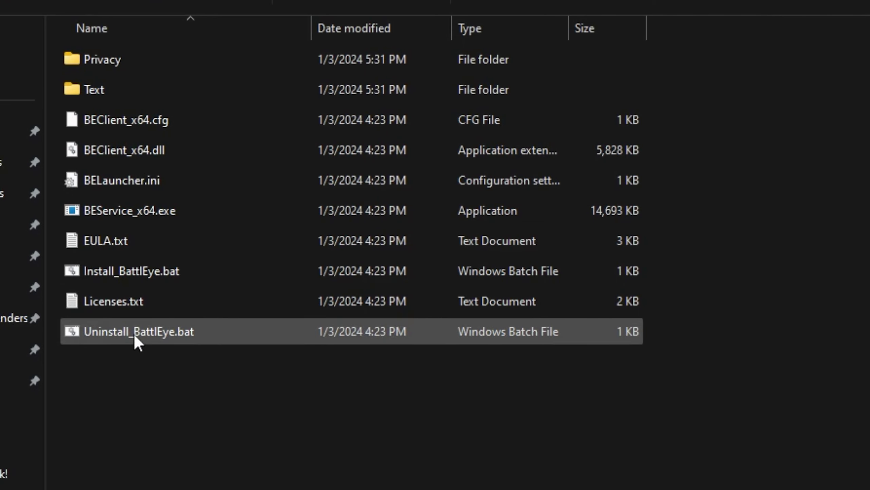
{"action": "left_click", "coordinate": [142, 330]}
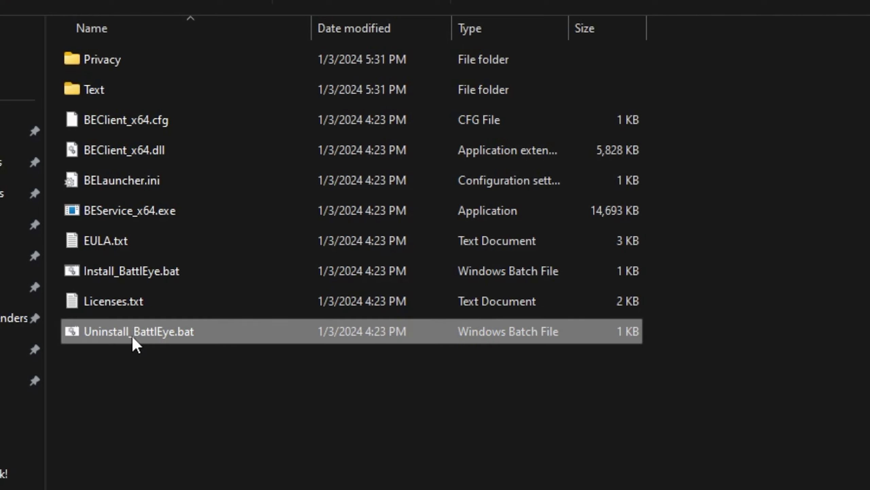
{"action": "double_click", "coordinate": [173, 330]}
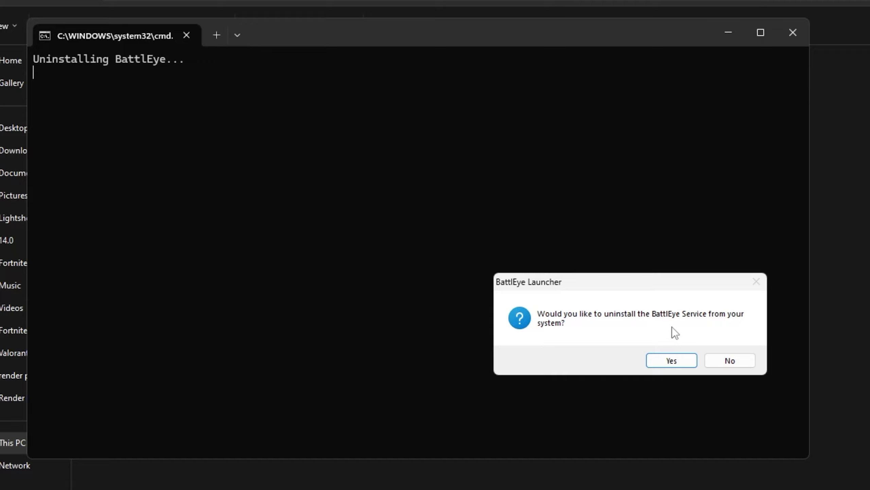
{"action": "left_click", "coordinate": [672, 360]}
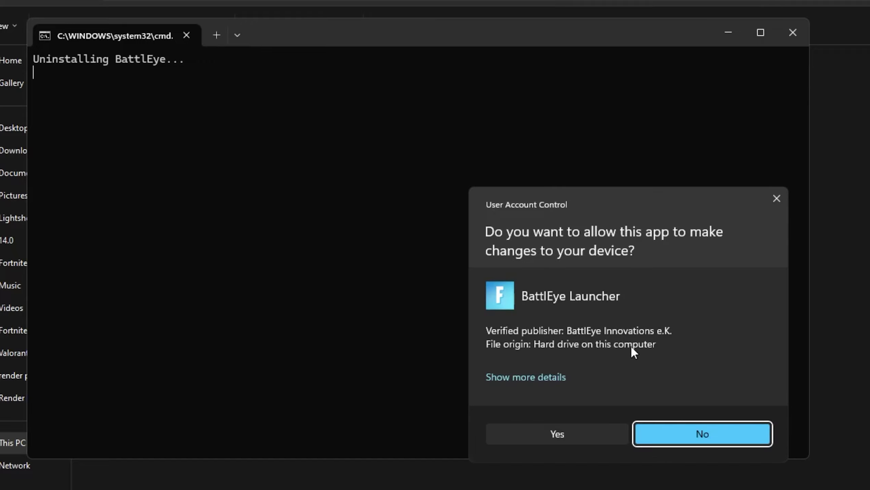
{"action": "left_click", "coordinate": [558, 434]}
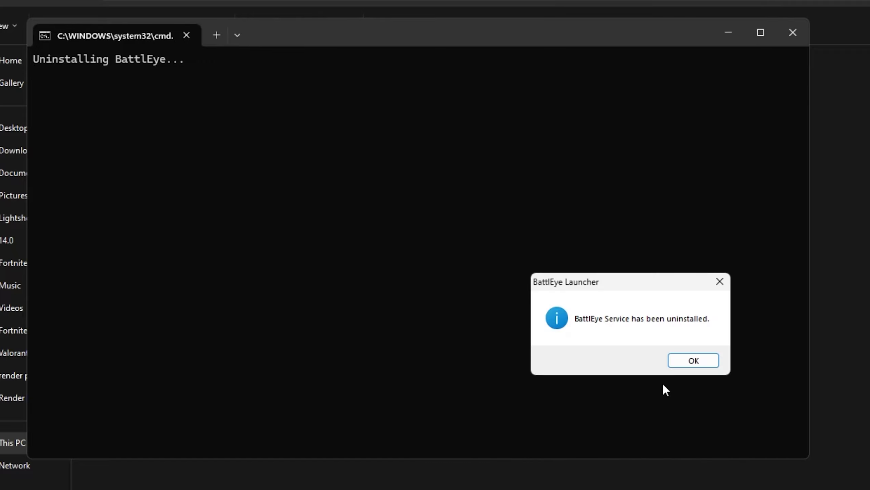
{"action": "left_click", "coordinate": [705, 361]}
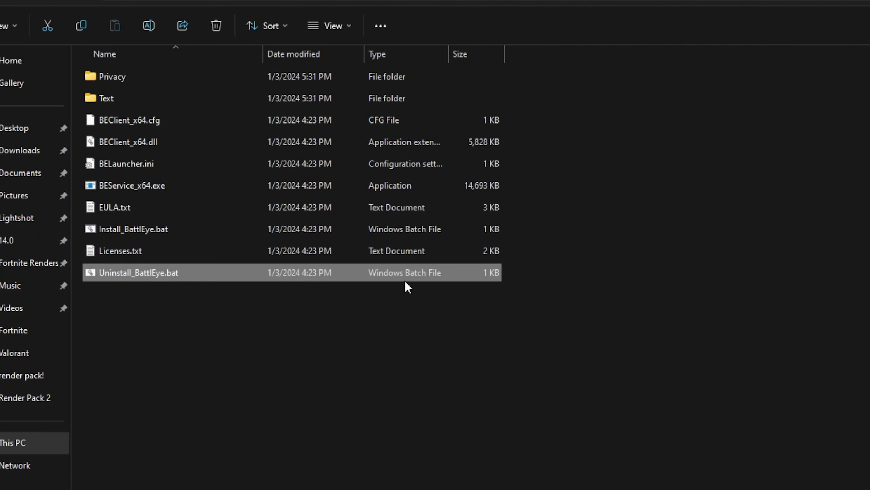
Run Install_BattlEye.bat and approve the UAC prompt to reinstall the BattlEye service
{"action": "double_click", "coordinate": [122, 228]}
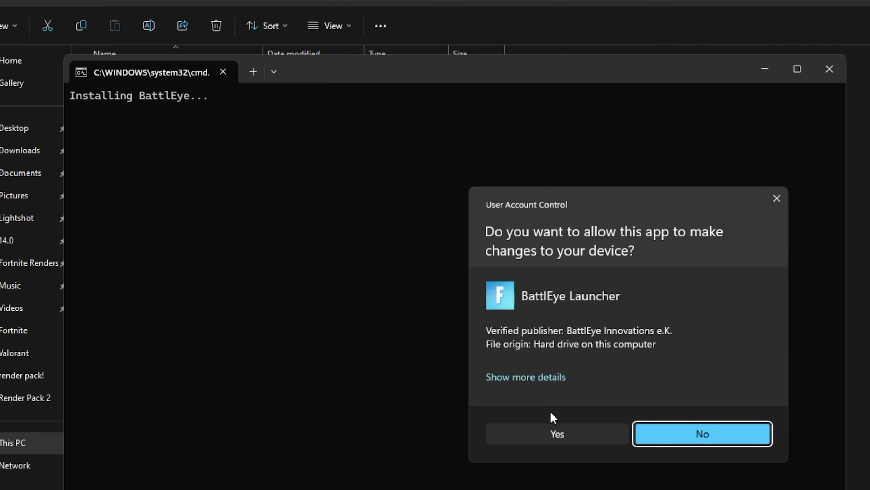
{"action": "left_click", "coordinate": [550, 431]}
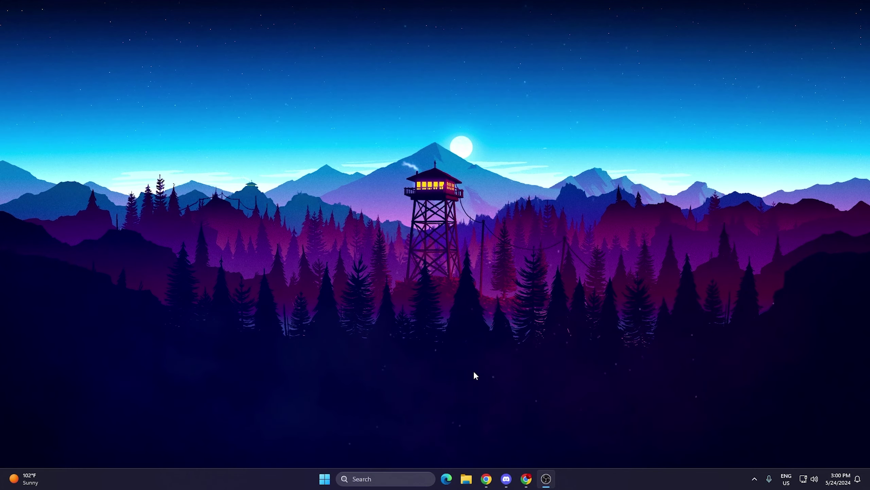
Use Run with %appdata% to reach the local FortniteGame\Saved folder
{"action": "key", "text": "super+r"}
{"action": "type", "text": "%appdata%"}
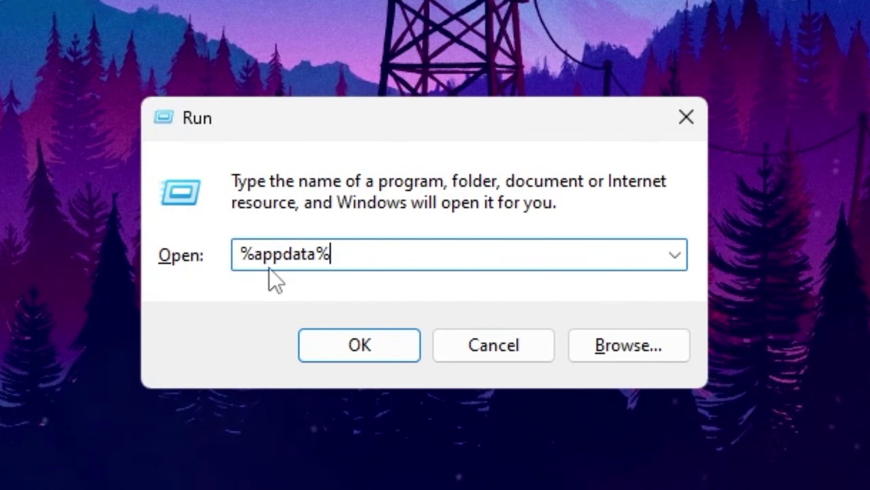
{"action": "left_click", "coordinate": [361, 345]}
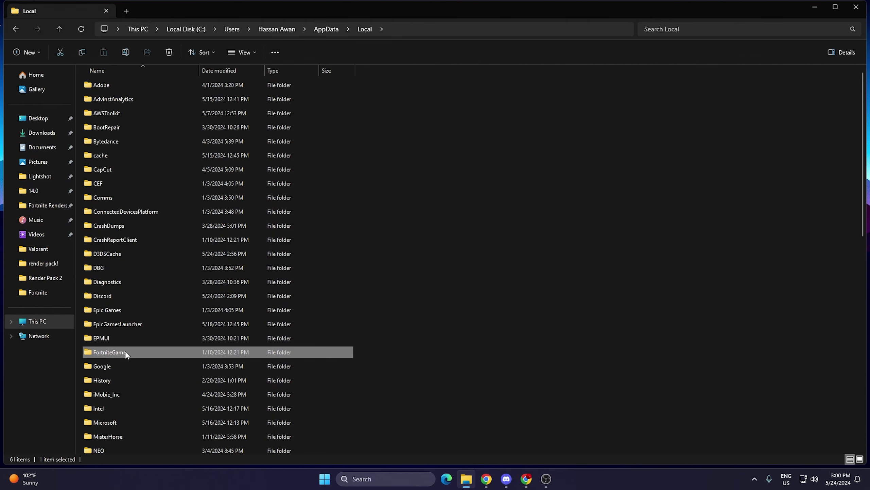
{"action": "double_click", "coordinate": [109, 352]}
{"action": "double_click", "coordinate": [185, 138]}
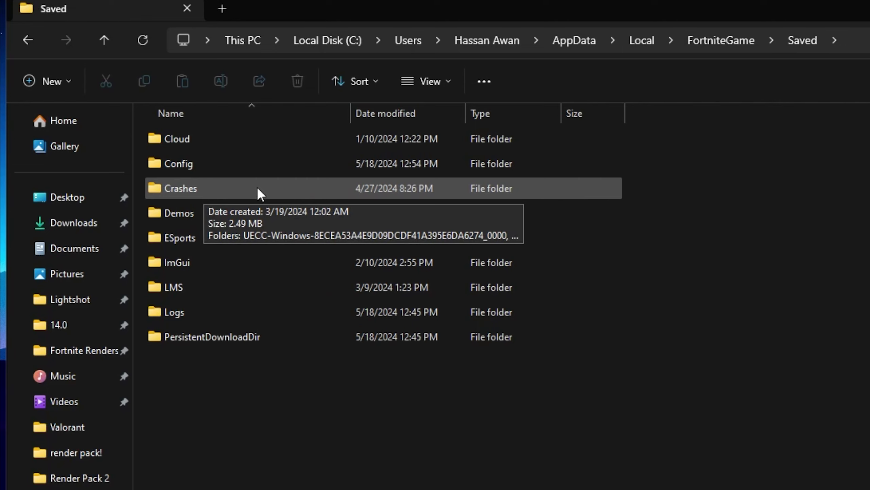
Permanently delete the three crash folders inside Saved\Crashes
{"action": "double_click", "coordinate": [257, 187]}
{"action": "key", "text": "ctrl+a"}
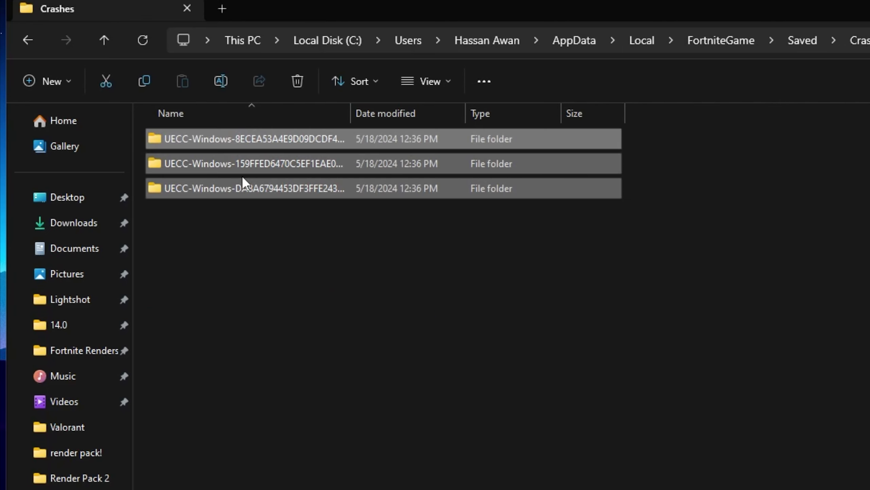
{"action": "key", "text": "shift+Delete"}
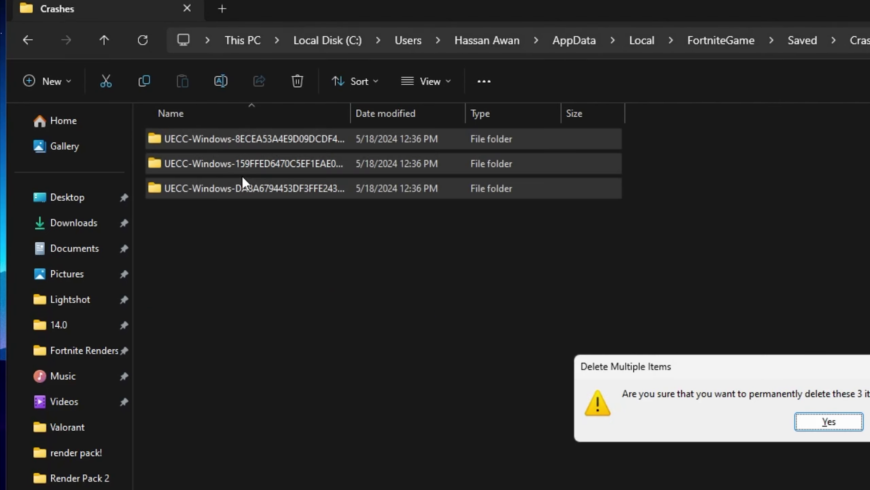
{"action": "left_click", "coordinate": [827, 421]}
{"action": "left_click", "coordinate": [104, 40]}
Permanently delete all four items in Saved\Logs and return to Saved
{"action": "double_click", "coordinate": [201, 311]}
{"action": "key", "text": "ctrl+a"}
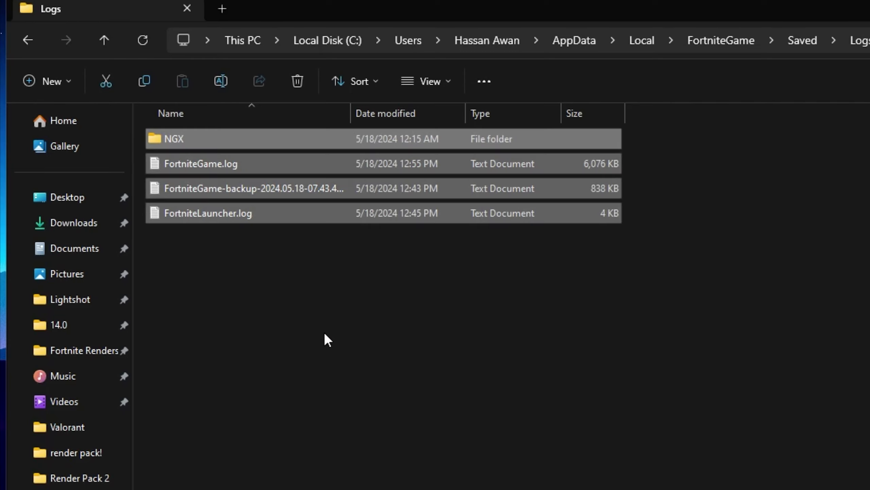
{"action": "key", "text": "shift+Delete"}
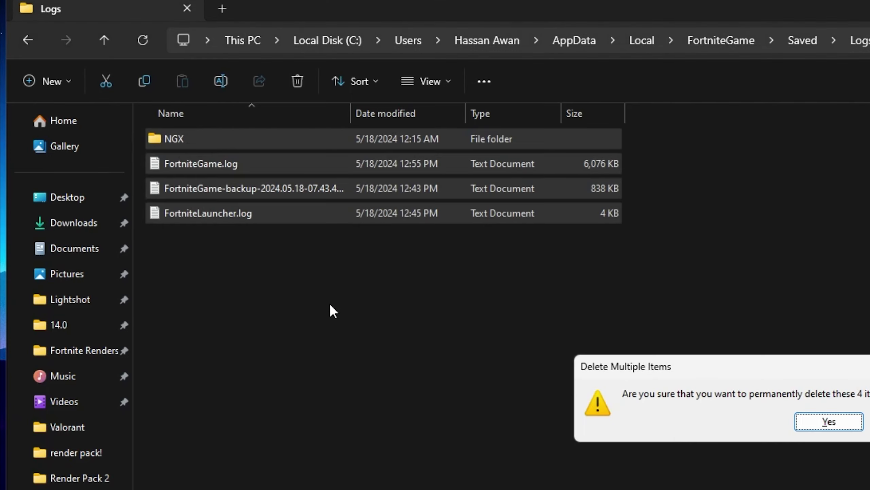
{"action": "key", "text": "Return"}
{"action": "key", "text": "BackSpace"}
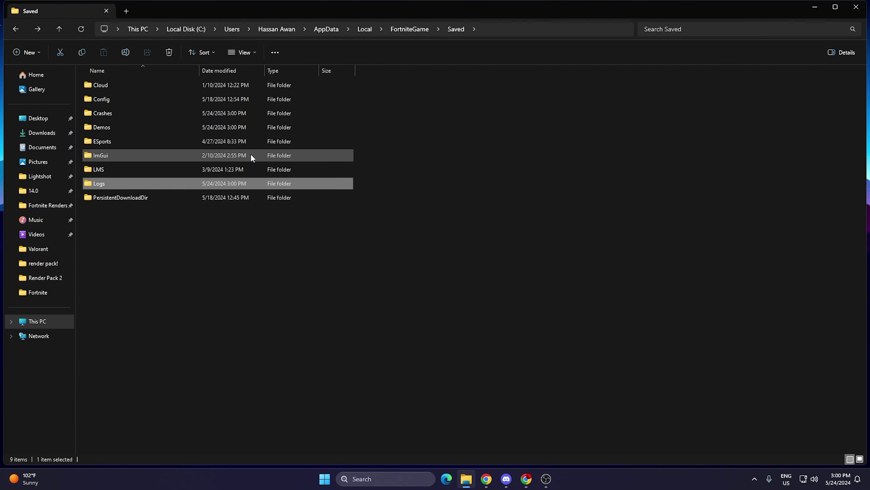
Close Explorer and open the Temporary files storage settings via a 'temp' search
{"action": "left_click", "coordinate": [851, 13]}
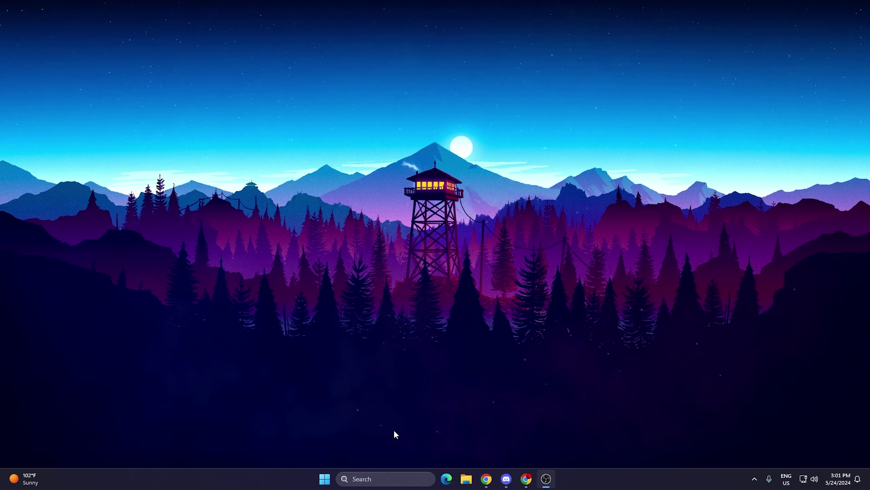
{"action": "left_click", "coordinate": [365, 482]}
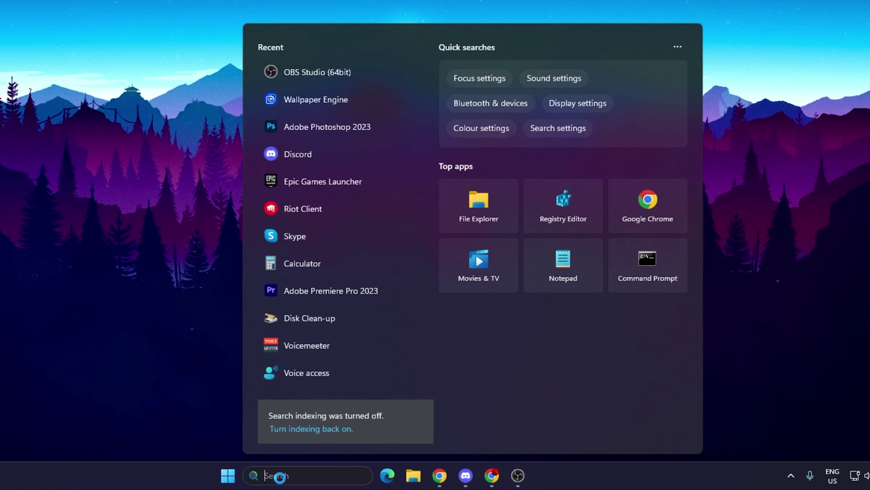
{"action": "type", "text": "temp"}
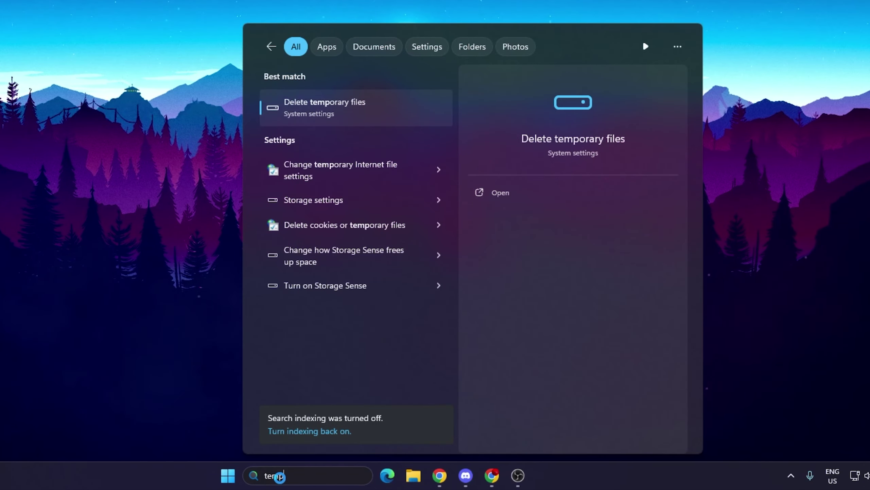
{"action": "left_click", "coordinate": [354, 113]}
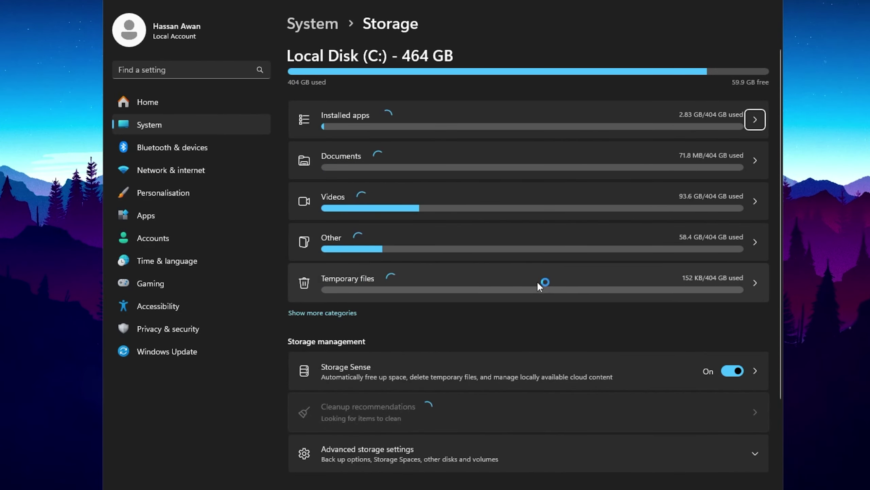
{"action": "left_click", "coordinate": [693, 287]}
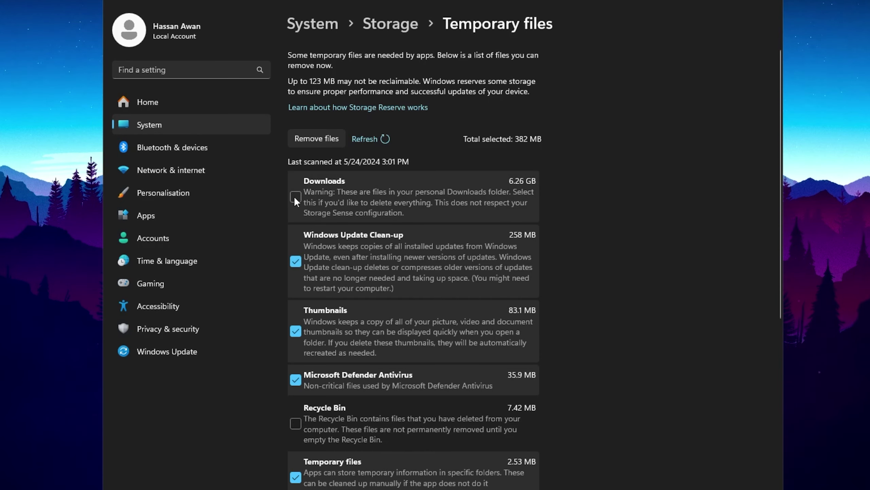
Tick Recycle Bin and remove the selected temporary files, confirming permanent deletion
{"action": "scroll", "coordinate": [342, 240], "scroll_direction": "down", "scroll_amount": 5}
{"action": "left_click", "coordinate": [411, 237]}
{"action": "scroll", "coordinate": [377, 203], "scroll_direction": "down", "scroll_amount": 6}
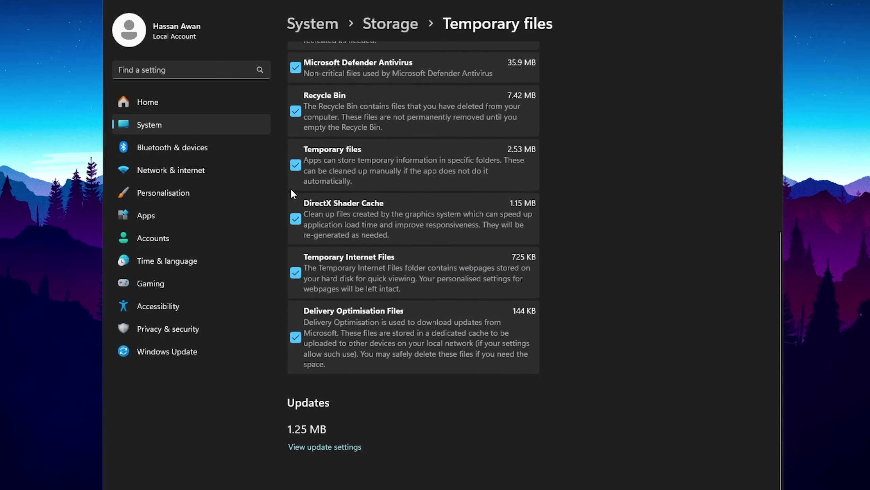
{"action": "scroll", "coordinate": [434, 286], "scroll_direction": "up", "scroll_amount": 6}
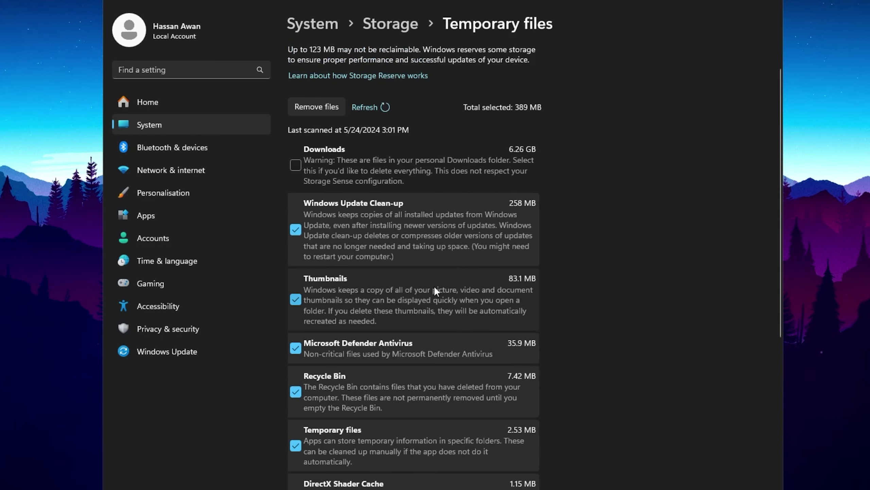
{"action": "scroll", "coordinate": [434, 286], "scroll_direction": "down", "scroll_amount": 4}
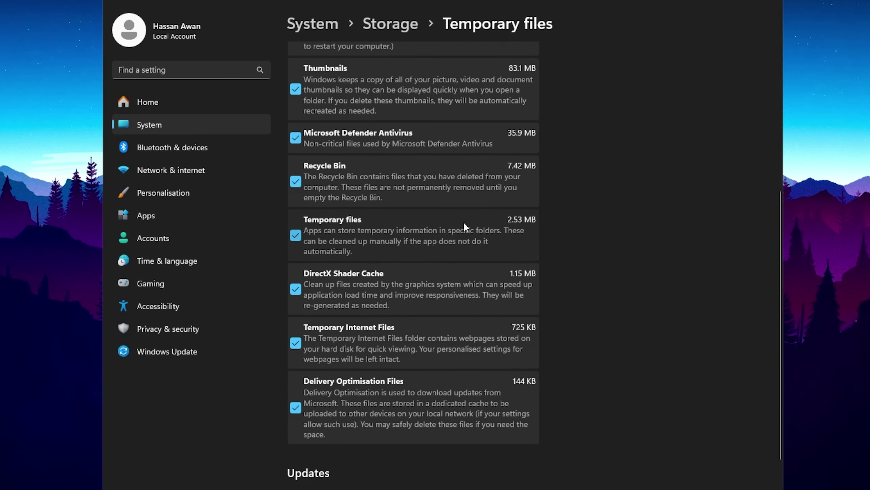
{"action": "scroll", "coordinate": [445, 291], "scroll_direction": "up", "scroll_amount": 6}
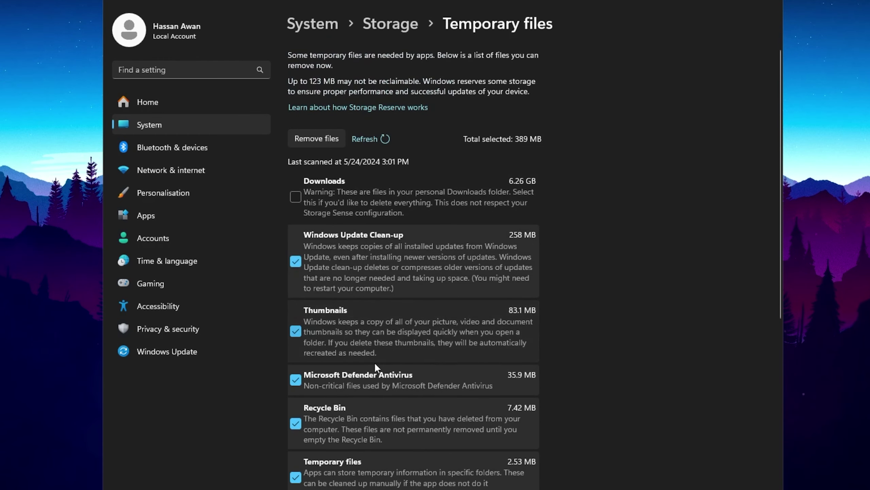
{"action": "left_click", "coordinate": [318, 141]}
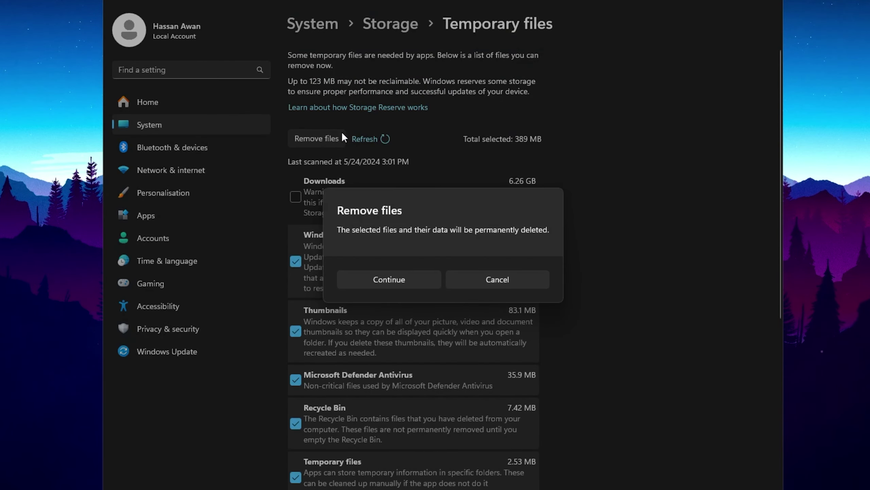
{"action": "left_click", "coordinate": [394, 279]}
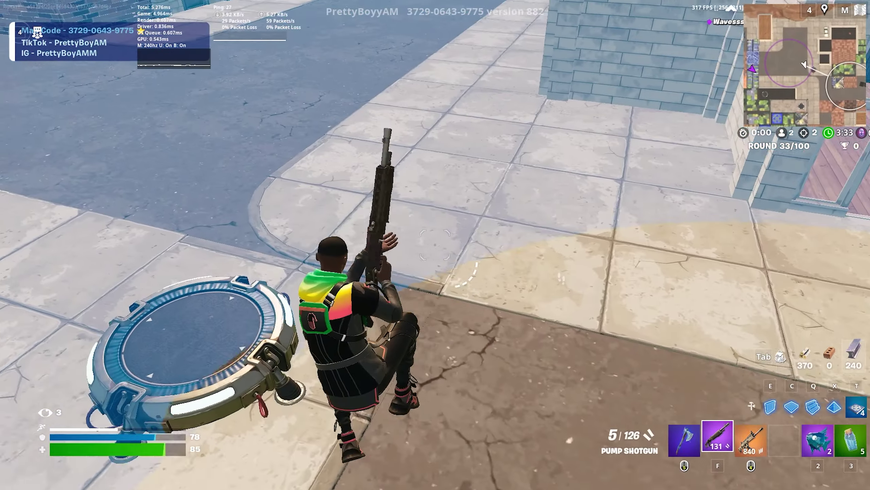
Launch off the pad across the builds, toggling between floor building and the weapon
{"action": "key", "text": "w"}
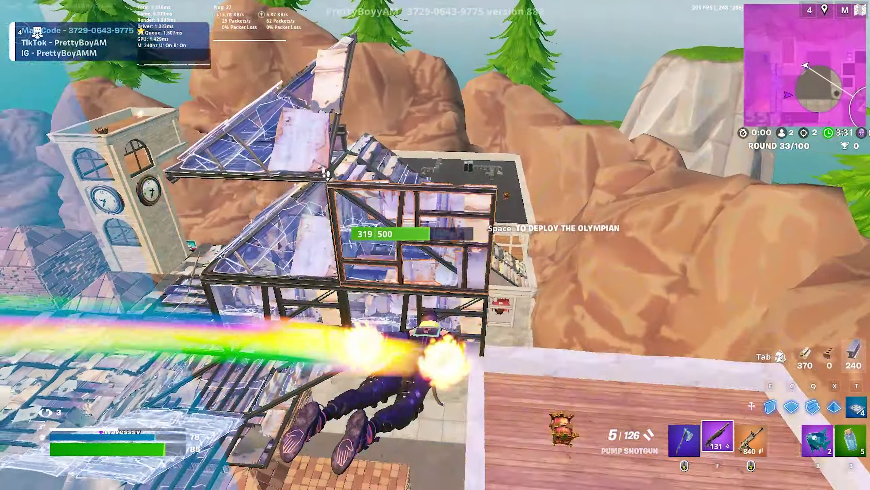
{"action": "key", "text": "w"}
{"action": "key", "text": "c"}
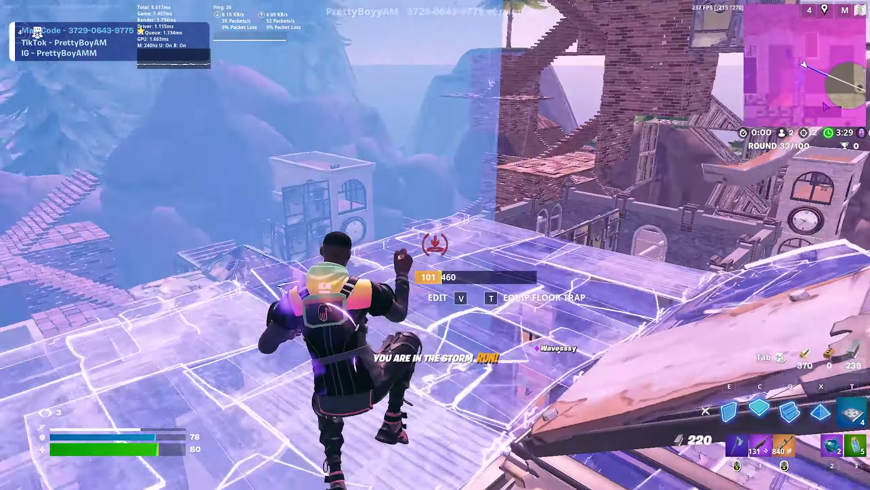
{"action": "key", "text": "2"}
{"action": "key", "text": "c"}
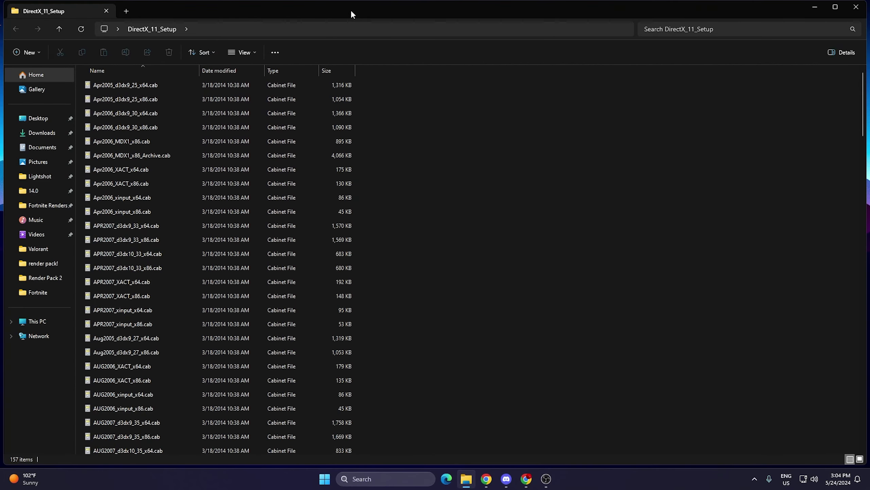
Run DXSETUP.exe, approve UAC, accept the licence agreement and start installing the DirectX runtime
{"action": "scroll", "coordinate": [224, 211], "scroll_direction": "down", "scroll_amount": 9}
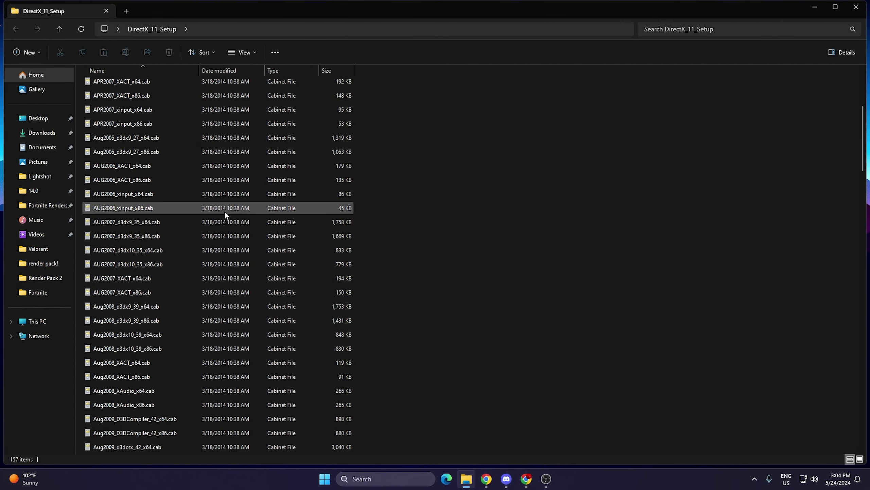
{"action": "scroll", "coordinate": [170, 194], "scroll_direction": "down", "scroll_amount": 8}
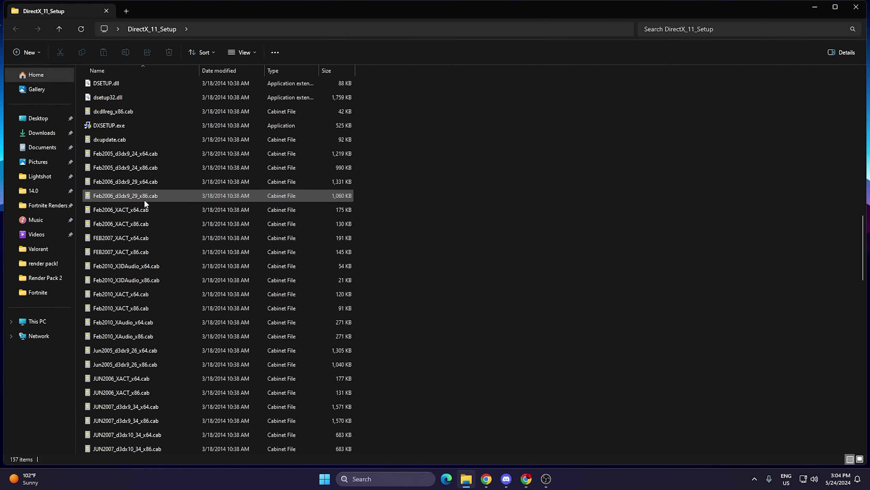
{"action": "scroll", "coordinate": [104, 292], "scroll_direction": "up", "scroll_amount": 1}
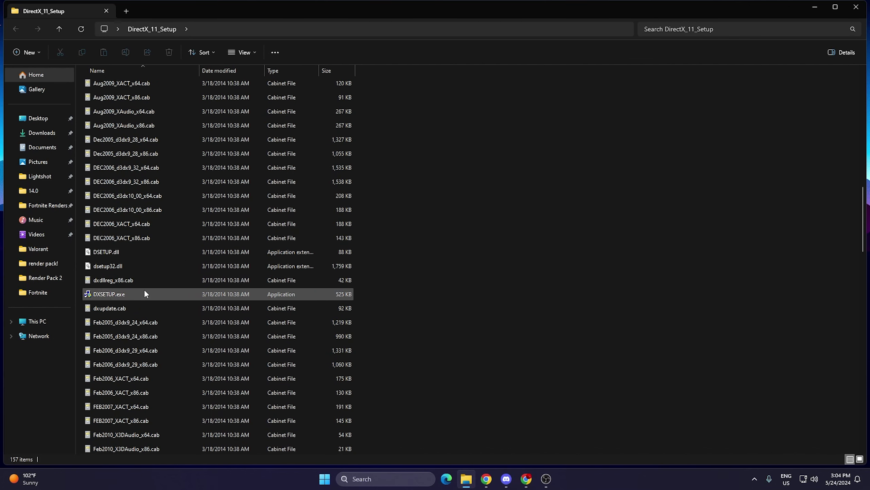
{"action": "double_click", "coordinate": [129, 293]}
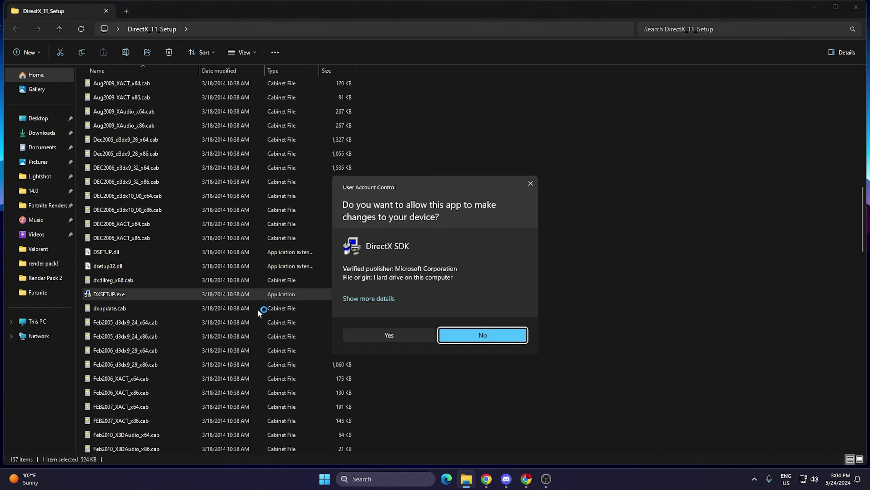
{"action": "left_click", "coordinate": [404, 335]}
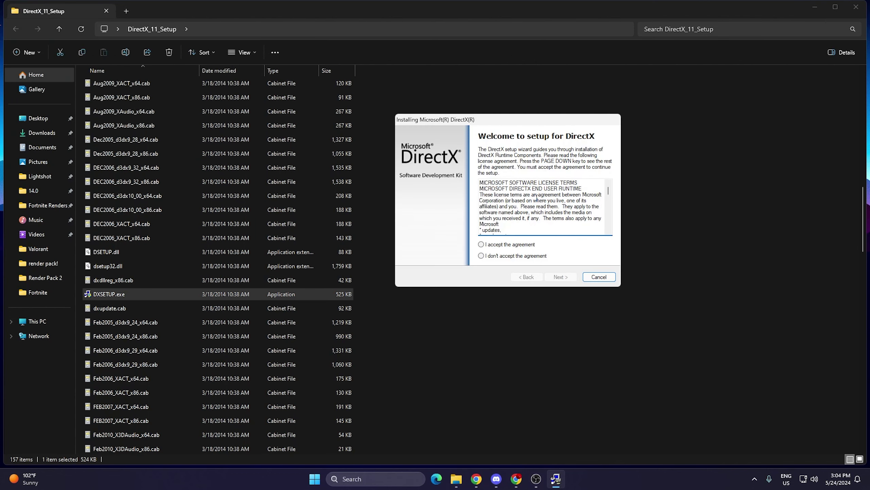
{"action": "left_click", "coordinate": [499, 245]}
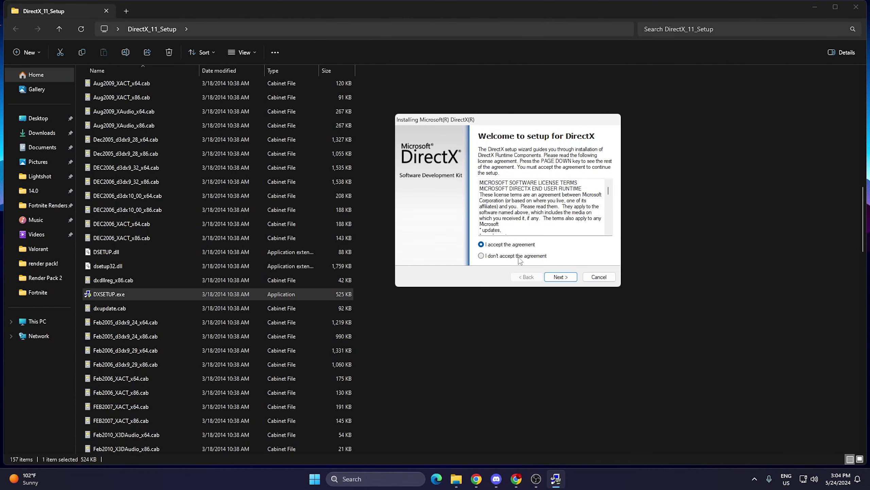
{"action": "left_click", "coordinate": [559, 277]}
{"action": "left_click", "coordinate": [560, 277]}
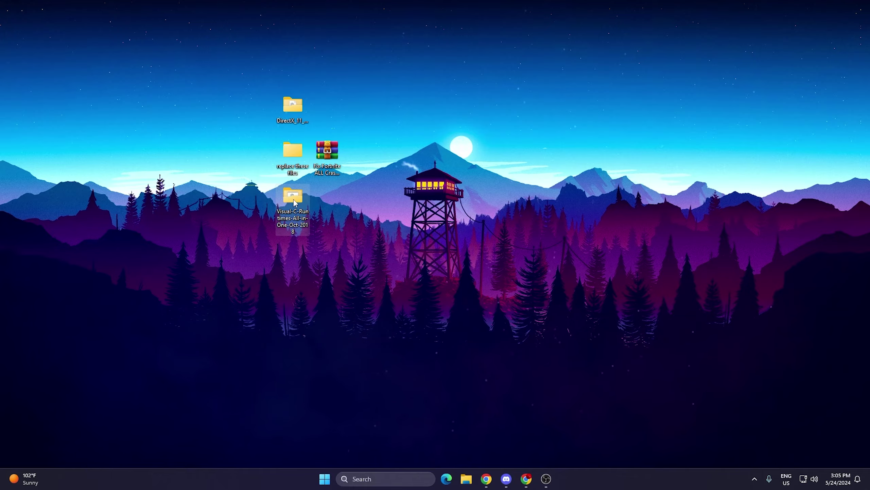
Open the Visual-C-Runtimes-All-in-One-Oct-2018 folder showing install_all.bat and the vcredist installers
{"action": "double_click", "coordinate": [294, 204]}
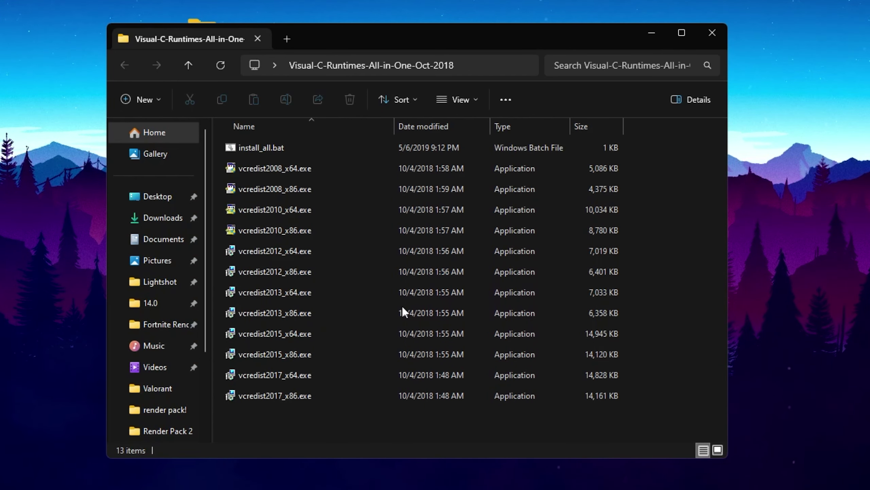
{"action": "mouse_move", "coordinate": [323, 189]}
{"action": "key", "text": "super+s"}
Open Settings > Apps > Installed apps and scroll to the Microsoft Visual C++ Redistributable entries
{"action": "type", "text": "settings"}
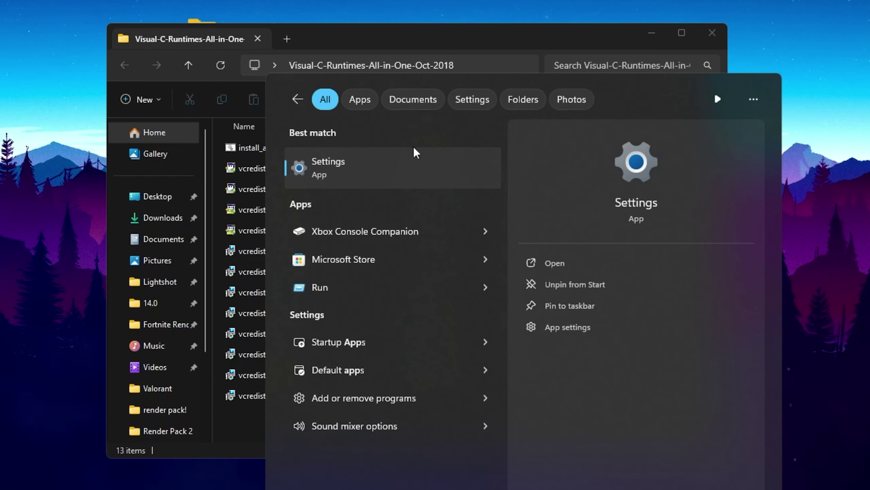
{"action": "left_click", "coordinate": [318, 182]}
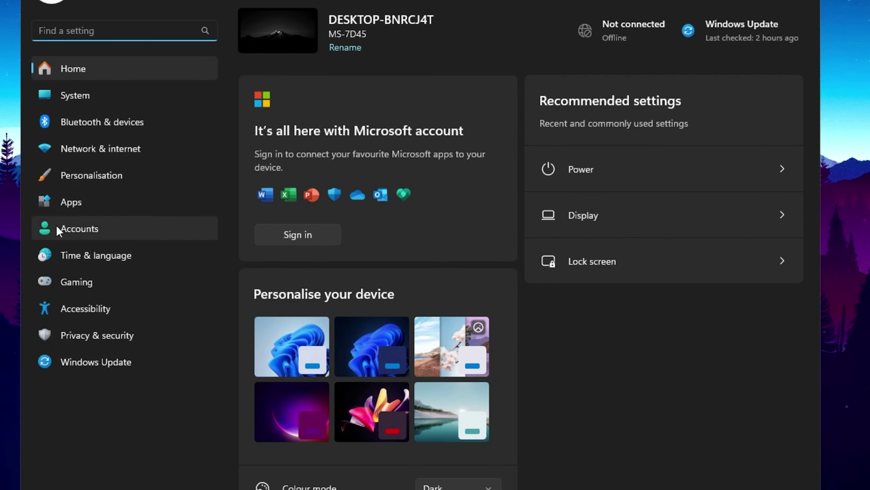
{"action": "left_click", "coordinate": [125, 203]}
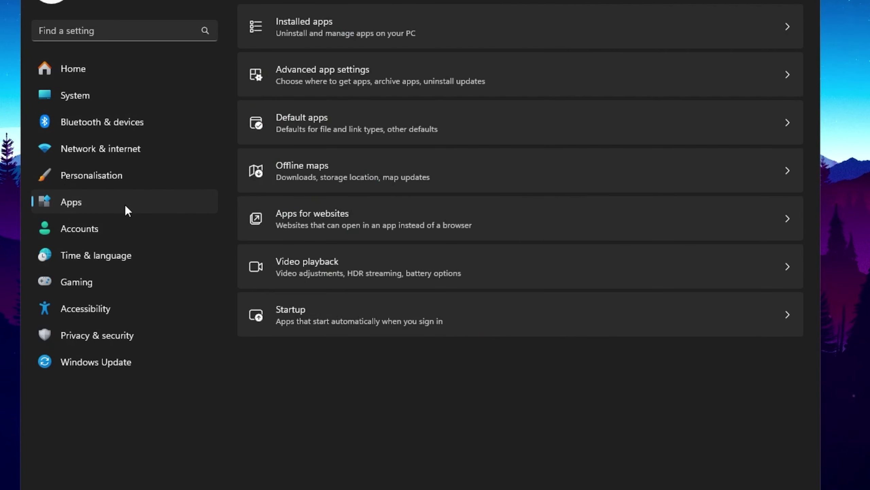
{"action": "left_click", "coordinate": [315, 22]}
{"action": "scroll", "coordinate": [398, 198], "scroll_direction": "down", "scroll_amount": 15}
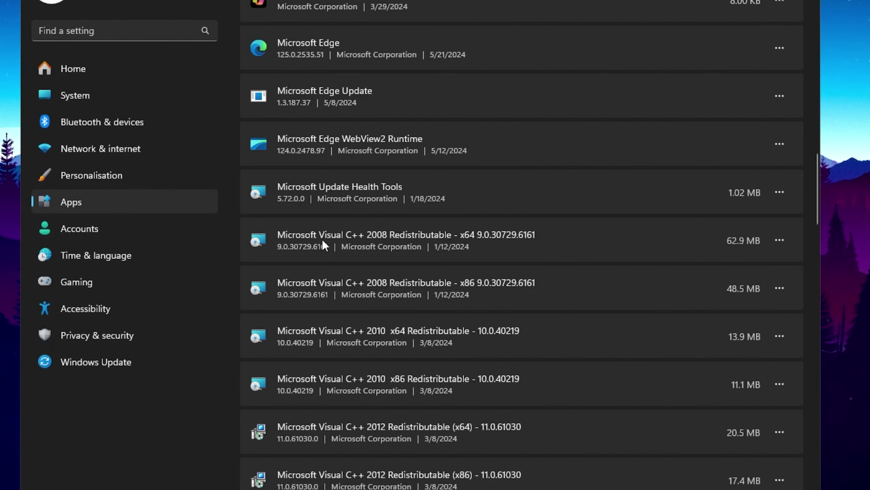
{"action": "scroll", "coordinate": [404, 357], "scroll_direction": "down", "scroll_amount": 7}
{"action": "scroll", "coordinate": [412, 331], "scroll_direction": "up", "scroll_amount": 1}
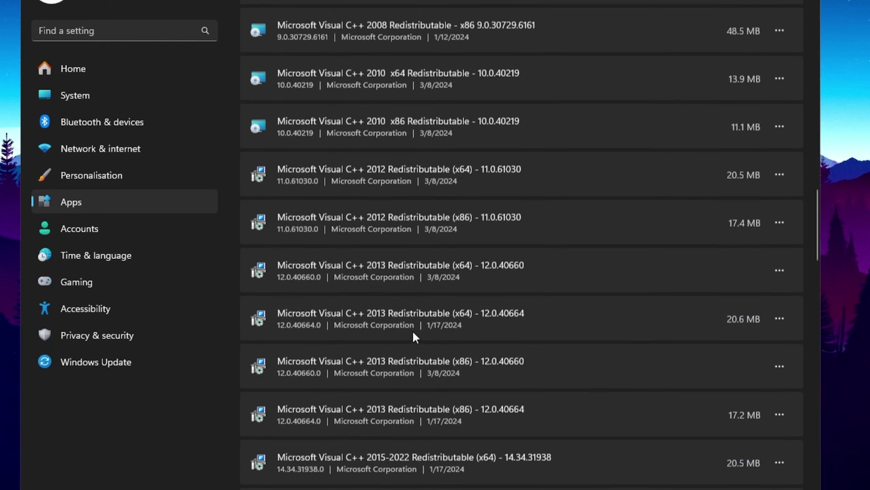
{"action": "scroll", "coordinate": [413, 332], "scroll_direction": "up", "scroll_amount": 5}
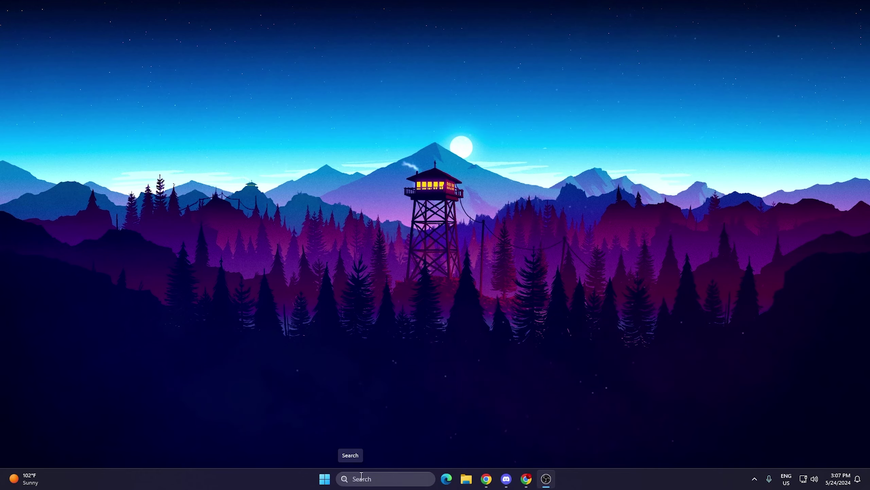
Via a 'power' search, activate the High performance plan and open its Change plan settings page
{"action": "left_click", "coordinate": [353, 479]}
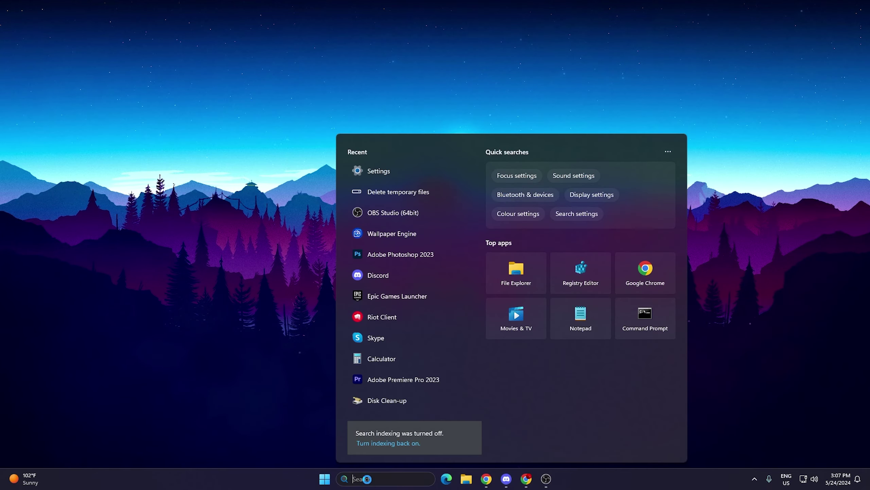
{"action": "type", "text": "power"}
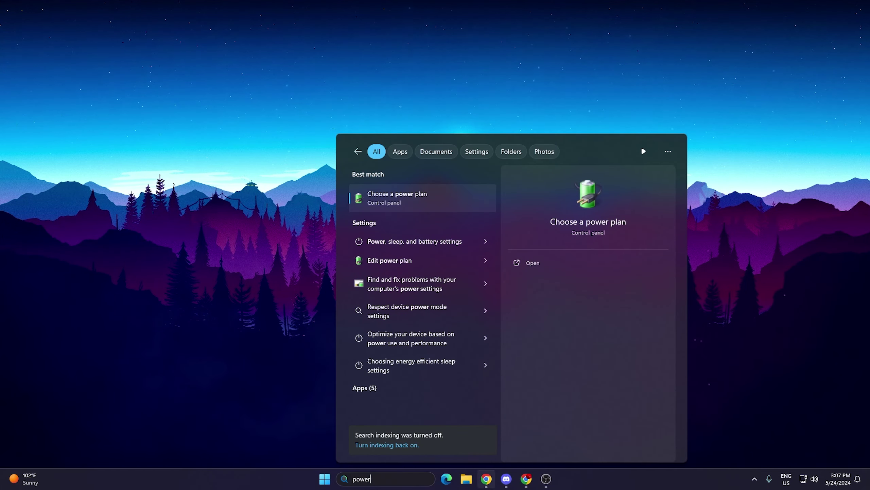
{"action": "left_click", "coordinate": [345, 225]}
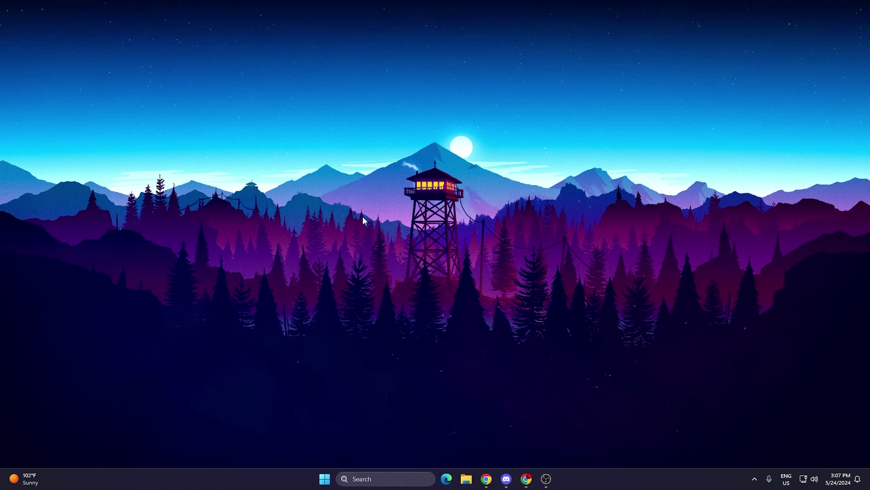
{"action": "left_click", "coordinate": [544, 238]}
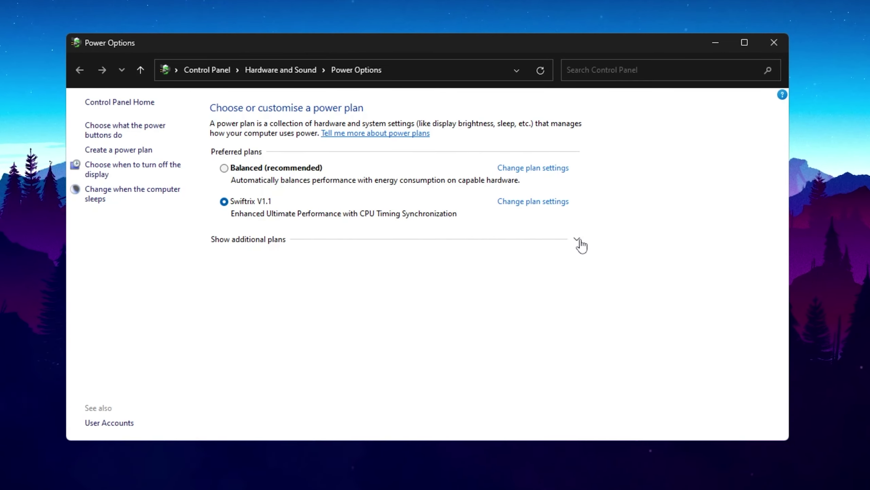
{"action": "left_click", "coordinate": [545, 238]}
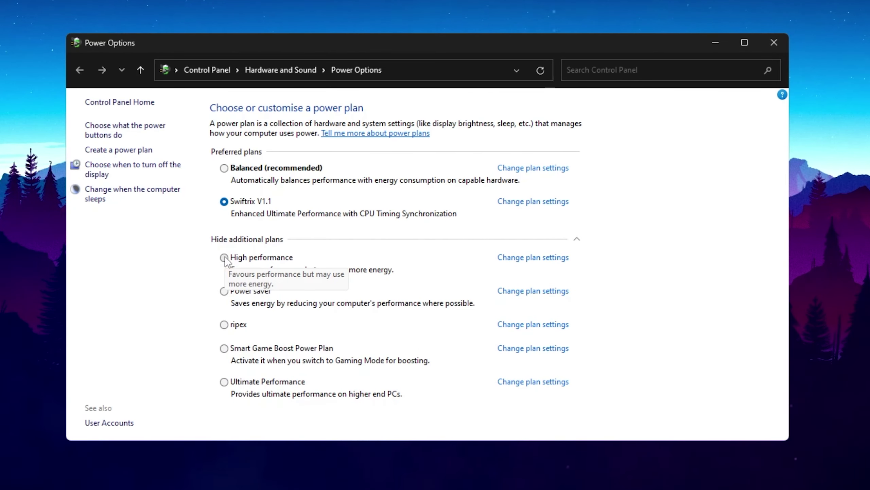
{"action": "left_click", "coordinate": [240, 257]}
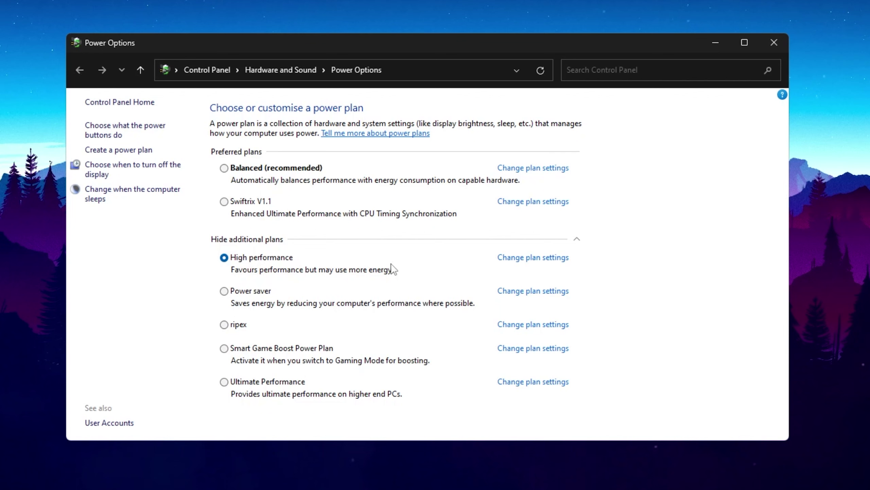
{"action": "left_click", "coordinate": [520, 260]}
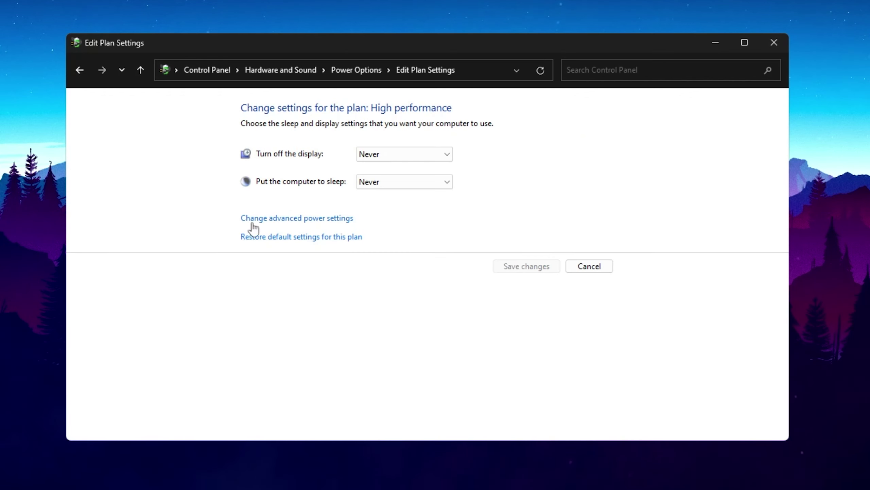
Check High performance's advanced settings: minimum and maximum processor state both at 100%
{"action": "left_click", "coordinate": [279, 219]}
{"action": "left_click_drag", "start_coordinate": [0, 0], "coordinate": [424, 128]}
{"action": "scroll", "coordinate": [378, 291], "scroll_direction": "down", "scroll_amount": 1}
{"action": "left_click", "coordinate": [336, 309]}
{"action": "left_click", "coordinate": [349, 319]}
{"action": "scroll", "coordinate": [378, 309], "scroll_direction": "down", "scroll_amount": 1}
{"action": "left_click", "coordinate": [349, 320]}
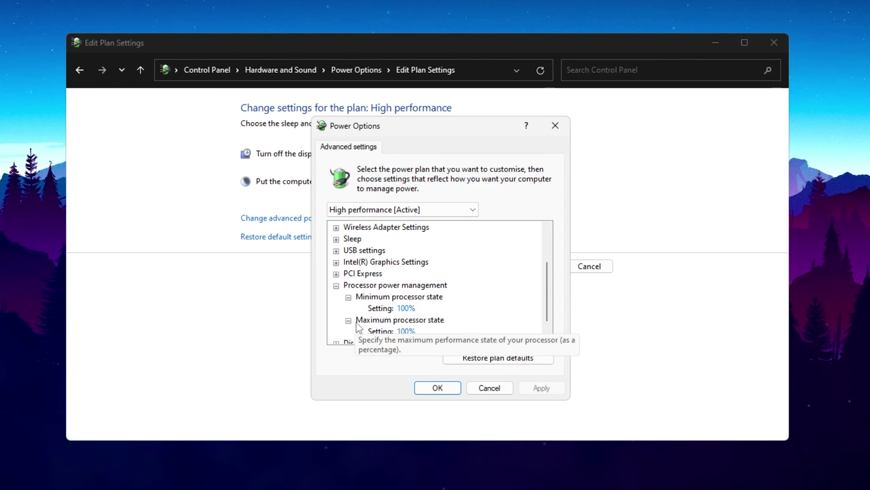
{"action": "scroll", "coordinate": [377, 319], "scroll_direction": "down", "scroll_amount": 1}
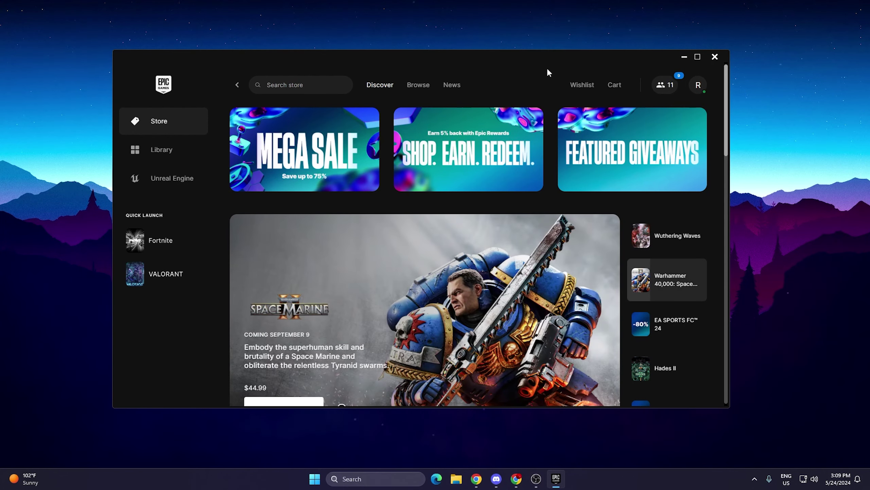
{"action": "left_click", "coordinate": [698, 85]}
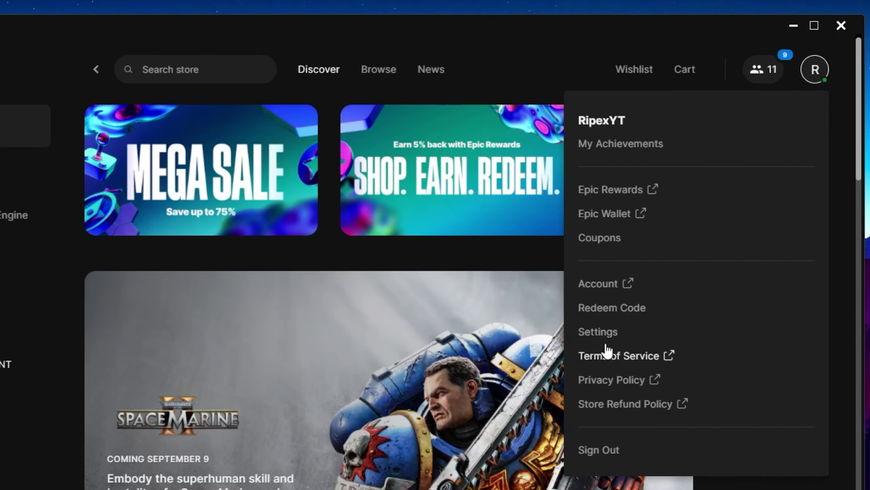
{"action": "left_click", "coordinate": [605, 330]}
{"action": "scroll", "coordinate": [169, 207], "scroll_direction": "down", "scroll_amount": 15}
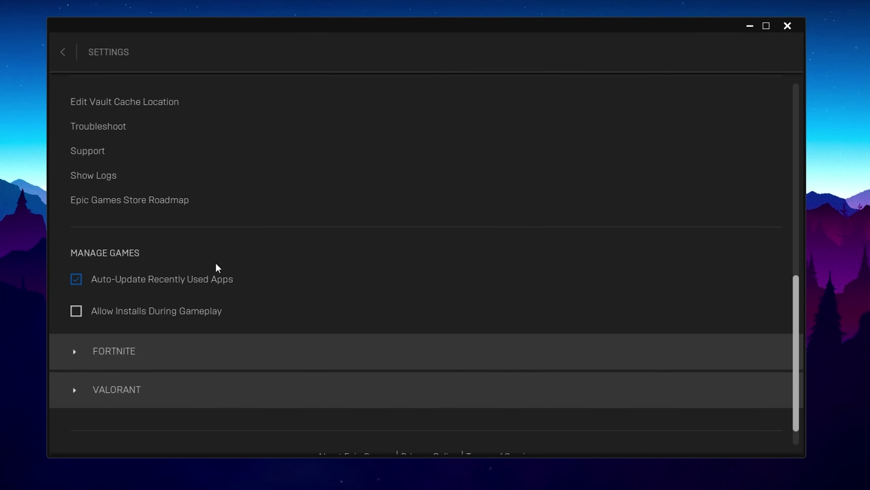
{"action": "scroll", "coordinate": [217, 267], "scroll_direction": "up", "scroll_amount": 5}
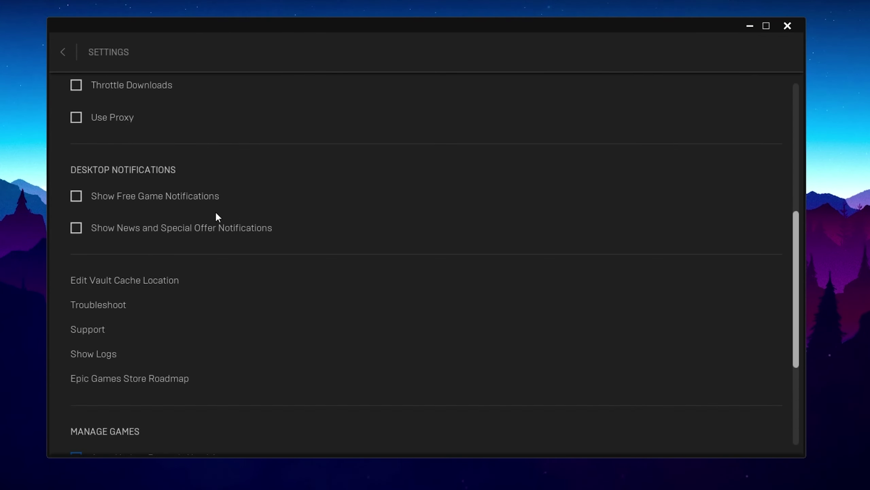
{"action": "scroll", "coordinate": [209, 216], "scroll_direction": "down", "scroll_amount": 5}
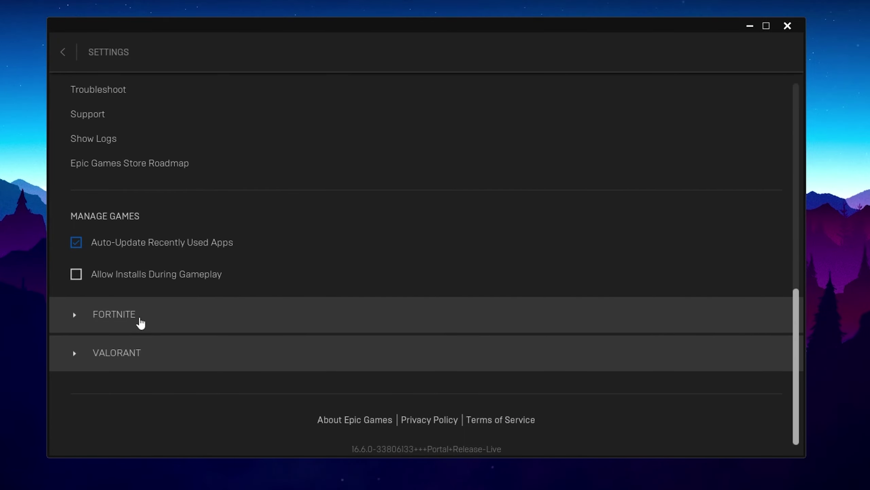
{"action": "left_click", "coordinate": [114, 317]}
{"action": "scroll", "coordinate": [165, 314], "scroll_direction": "down", "scroll_amount": 1}
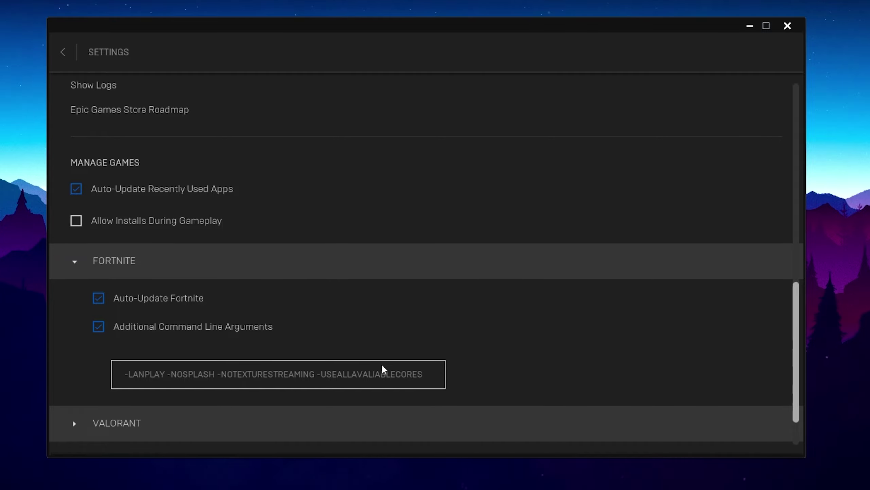
{"action": "scroll", "coordinate": [123, 330], "scroll_direction": "down", "scroll_amount": 2}
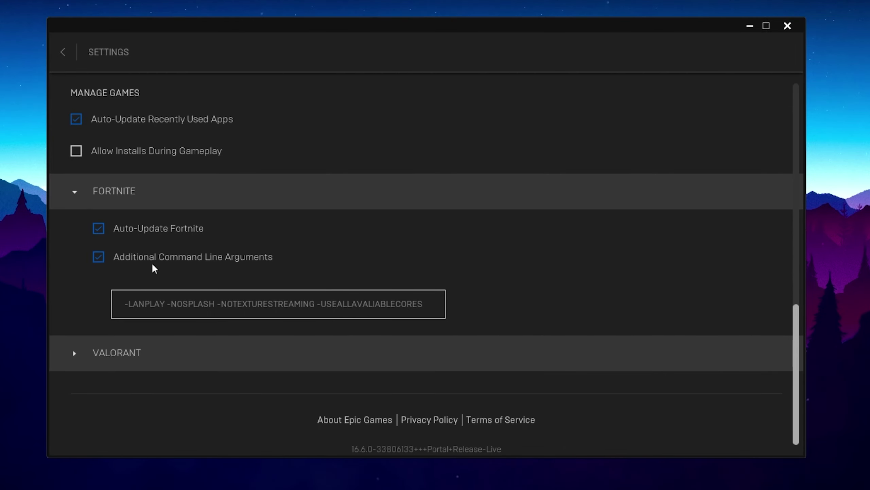
{"action": "left_click", "coordinate": [73, 60]}
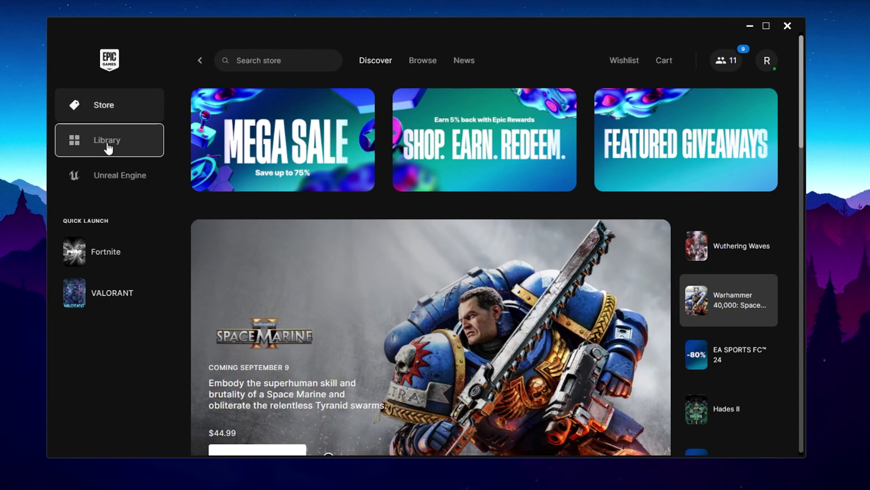
Open Fortnite's installation options from the Library, then dismiss them without changes
{"action": "left_click", "coordinate": [108, 147]}
{"action": "scroll", "coordinate": [334, 249], "scroll_direction": "down", "scroll_amount": 5}
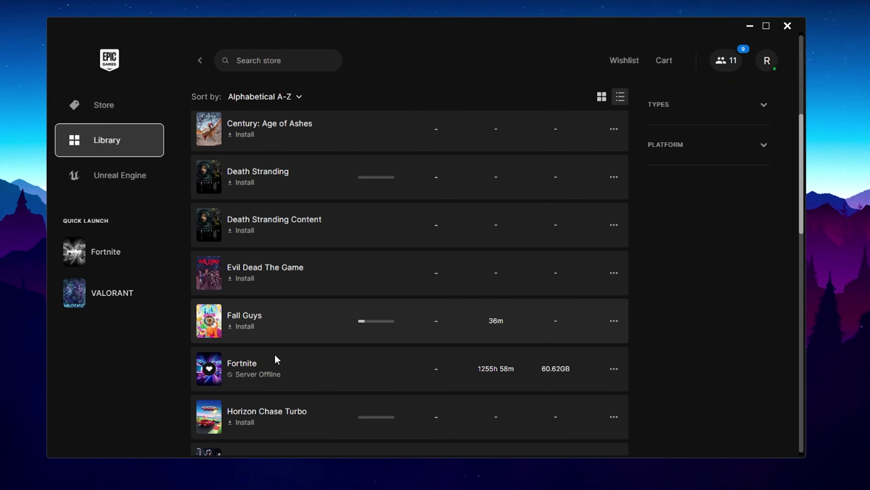
{"action": "left_click", "coordinate": [614, 369]}
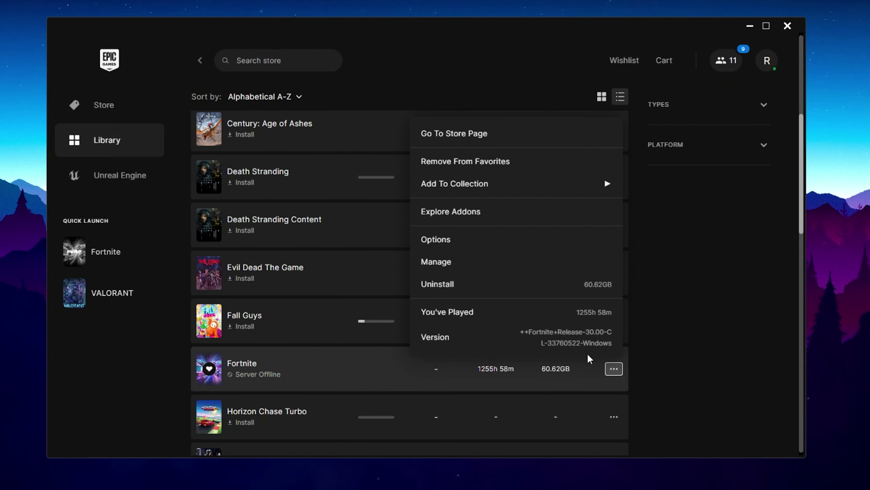
{"action": "left_click", "coordinate": [439, 240]}
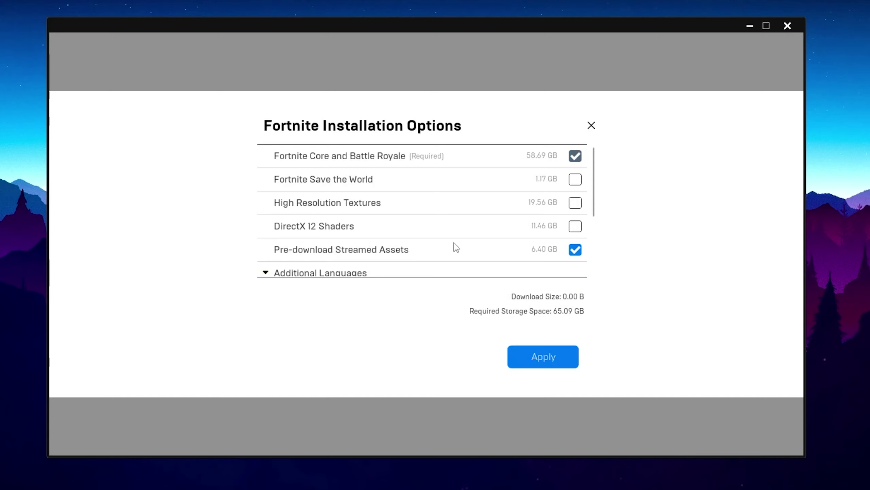
{"action": "mouse_move", "coordinate": [305, 158]}
{"action": "mouse_move", "coordinate": [316, 228]}
{"action": "left_click", "coordinate": [539, 357]}
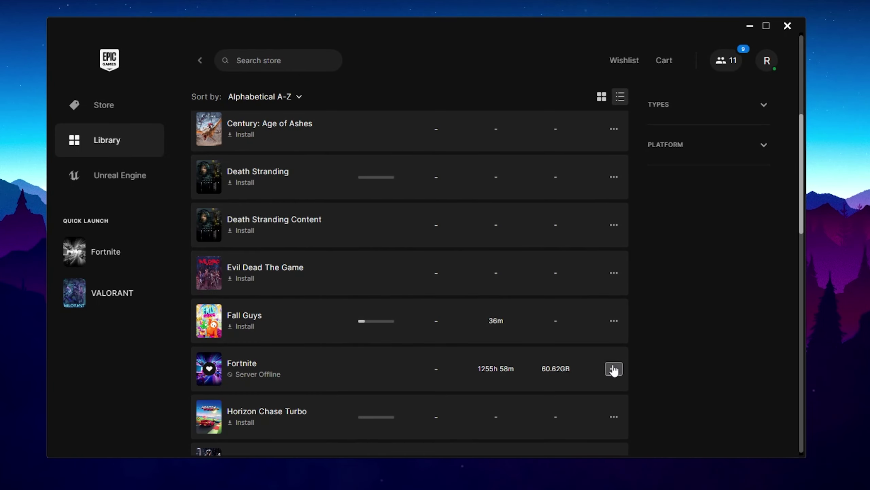
Start verifying Fortnite's game files from its Manage panel and close the launcher
{"action": "left_click", "coordinate": [614, 368]}
{"action": "left_click", "coordinate": [446, 261]}
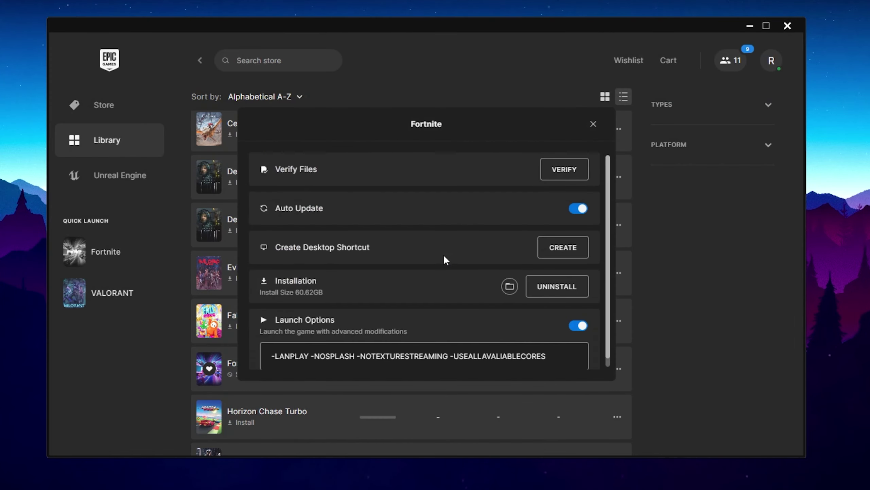
{"action": "left_click", "coordinate": [564, 169]}
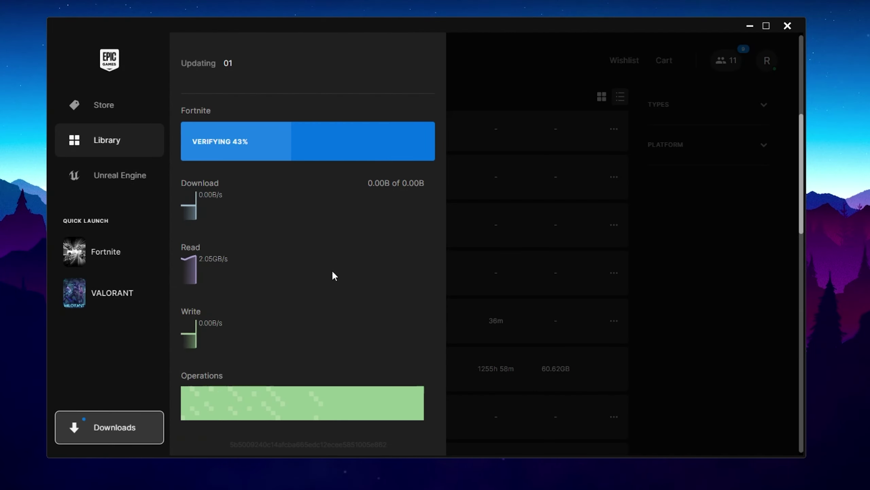
{"action": "left_click", "coordinate": [787, 26]}
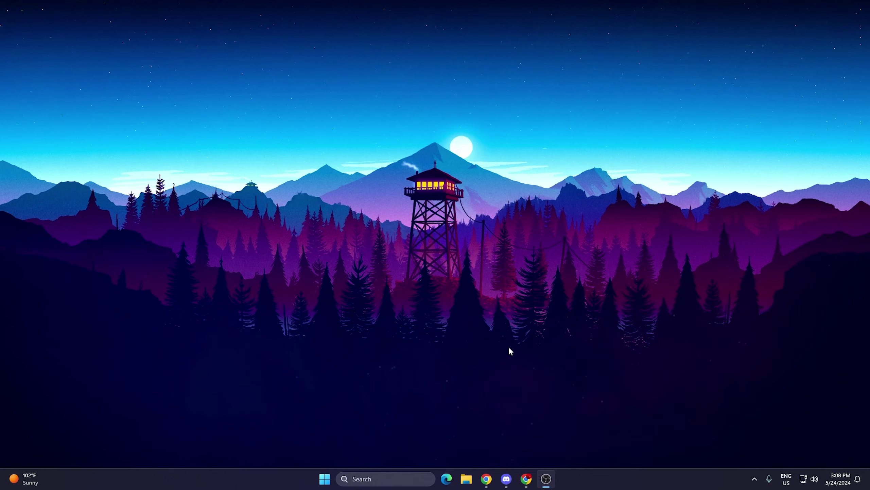
Go to the %localappdata% folder in a new File Explorer window
{"action": "left_click", "coordinate": [466, 479]}
{"action": "left_click", "coordinate": [401, 129]}
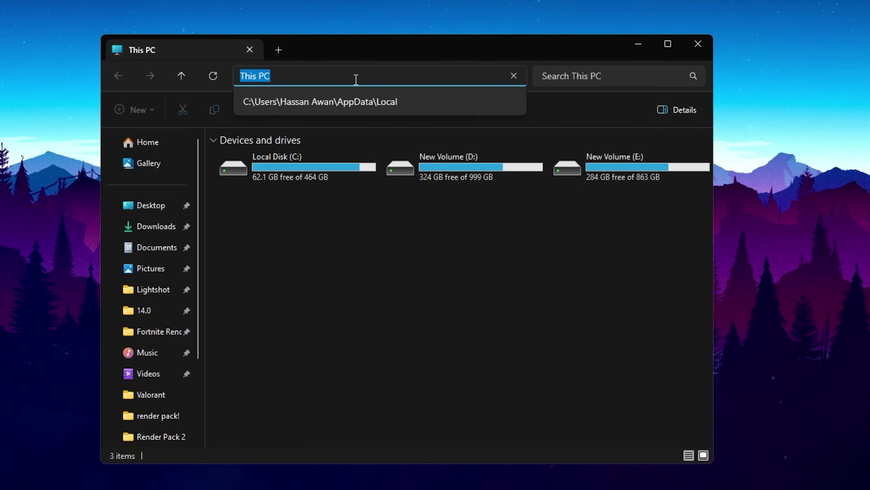
{"action": "type", "text": "%loca"}
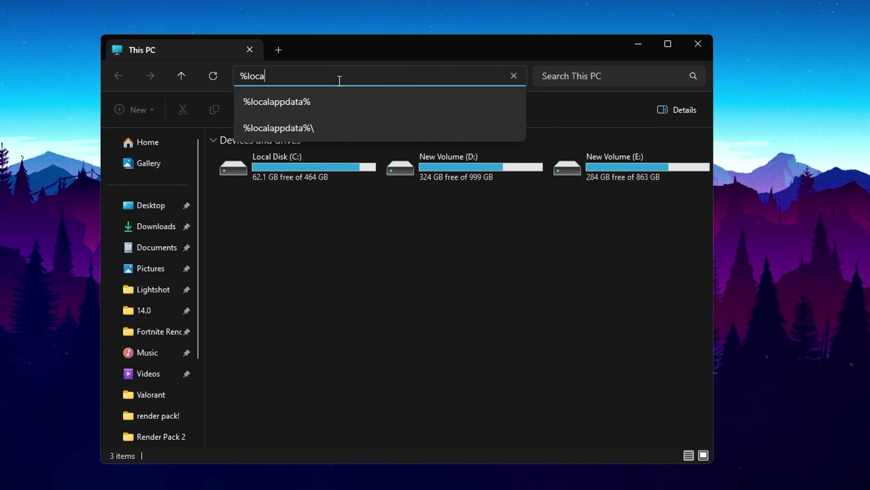
{"action": "key", "text": "Down"}
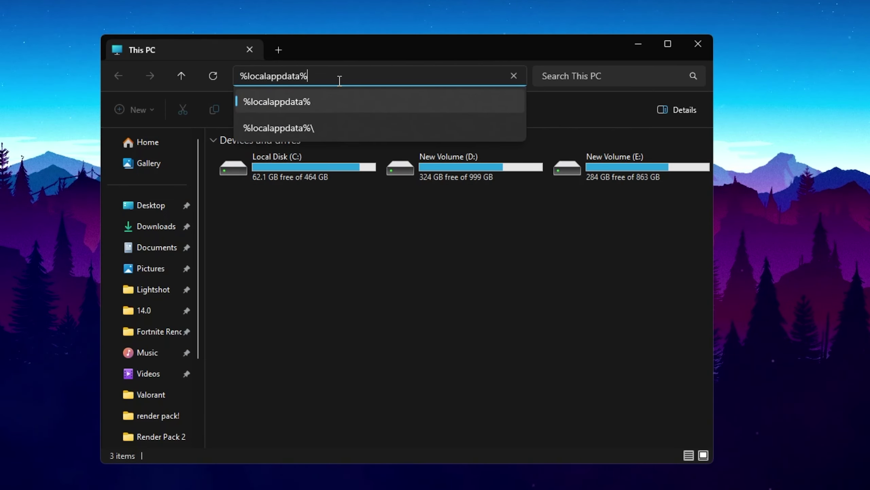
{"action": "key", "text": "Return"}
{"action": "scroll", "coordinate": [366, 233], "scroll_direction": "down", "scroll_amount": 2}
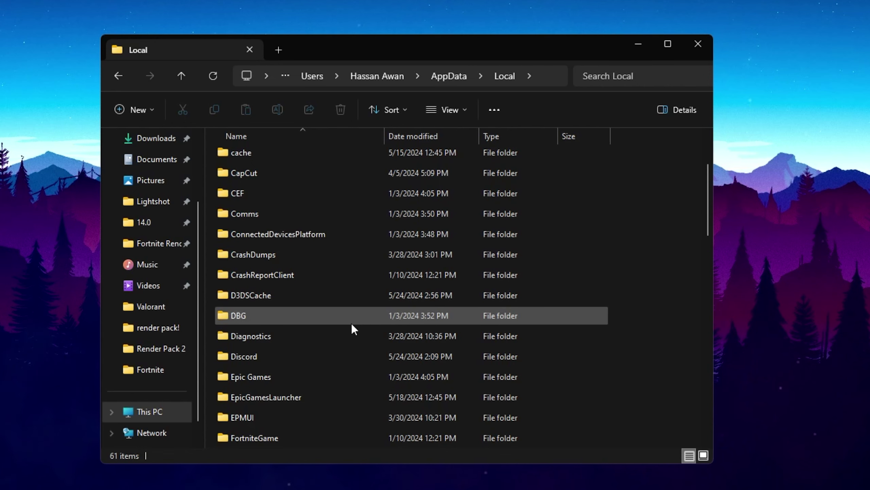
{"action": "scroll", "coordinate": [284, 354], "scroll_direction": "down", "scroll_amount": 2}
Delete GameUserSettings.ini from FortniteGame\Saved\Config\WindowsClient and close Explorer
{"action": "left_click", "coordinate": [275, 314]}
{"action": "double_click", "coordinate": [275, 315]}
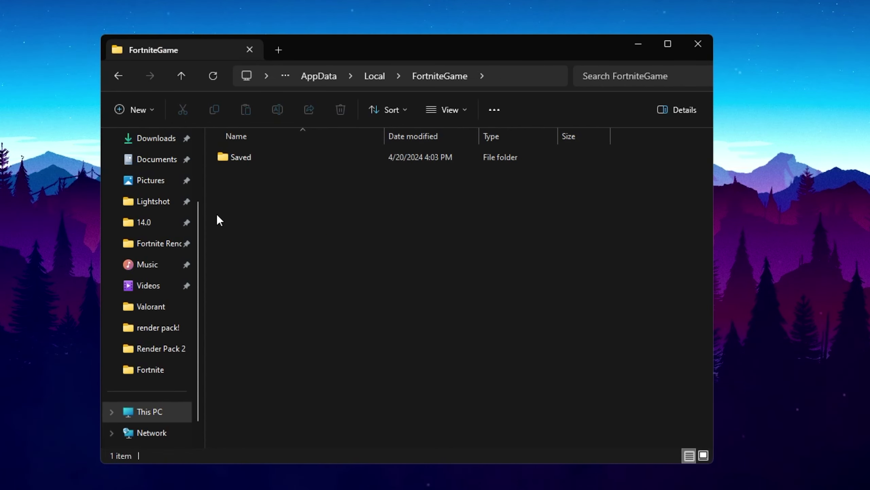
{"action": "double_click", "coordinate": [244, 152]}
{"action": "double_click", "coordinate": [246, 171]}
{"action": "double_click", "coordinate": [270, 176]}
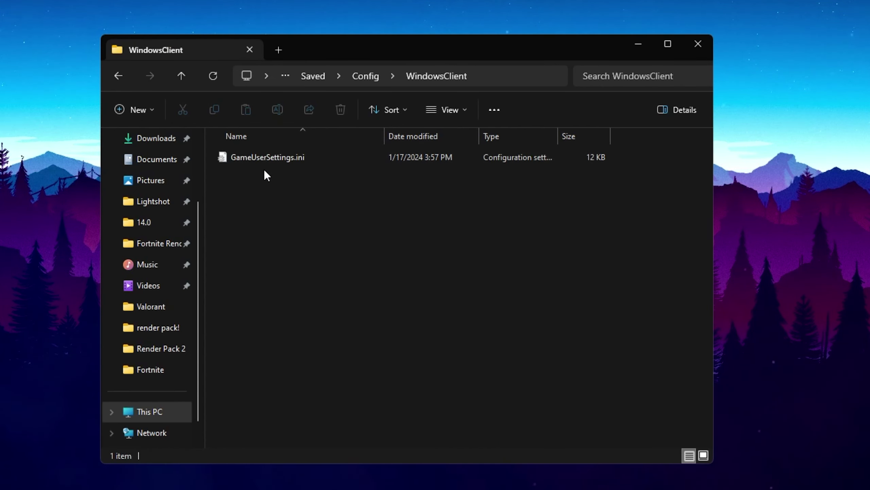
{"action": "left_click", "coordinate": [268, 157]}
{"action": "key", "text": "Delete"}
{"action": "left_click", "coordinate": [703, 41]}
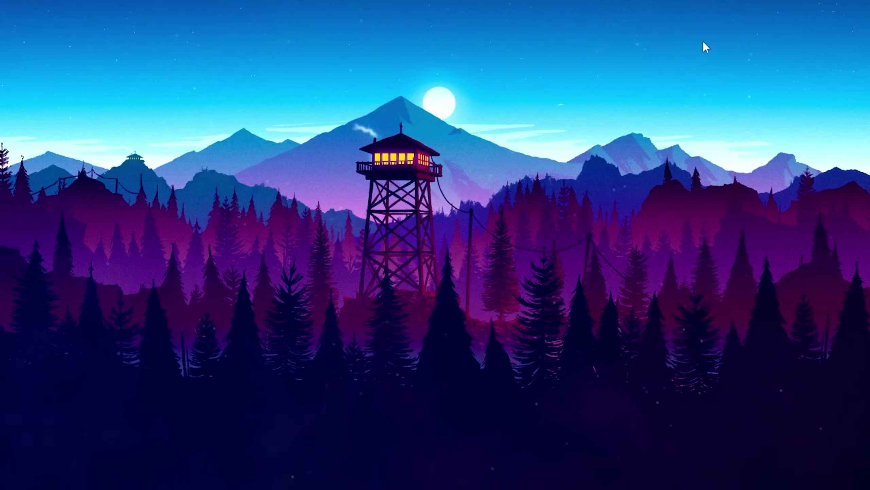